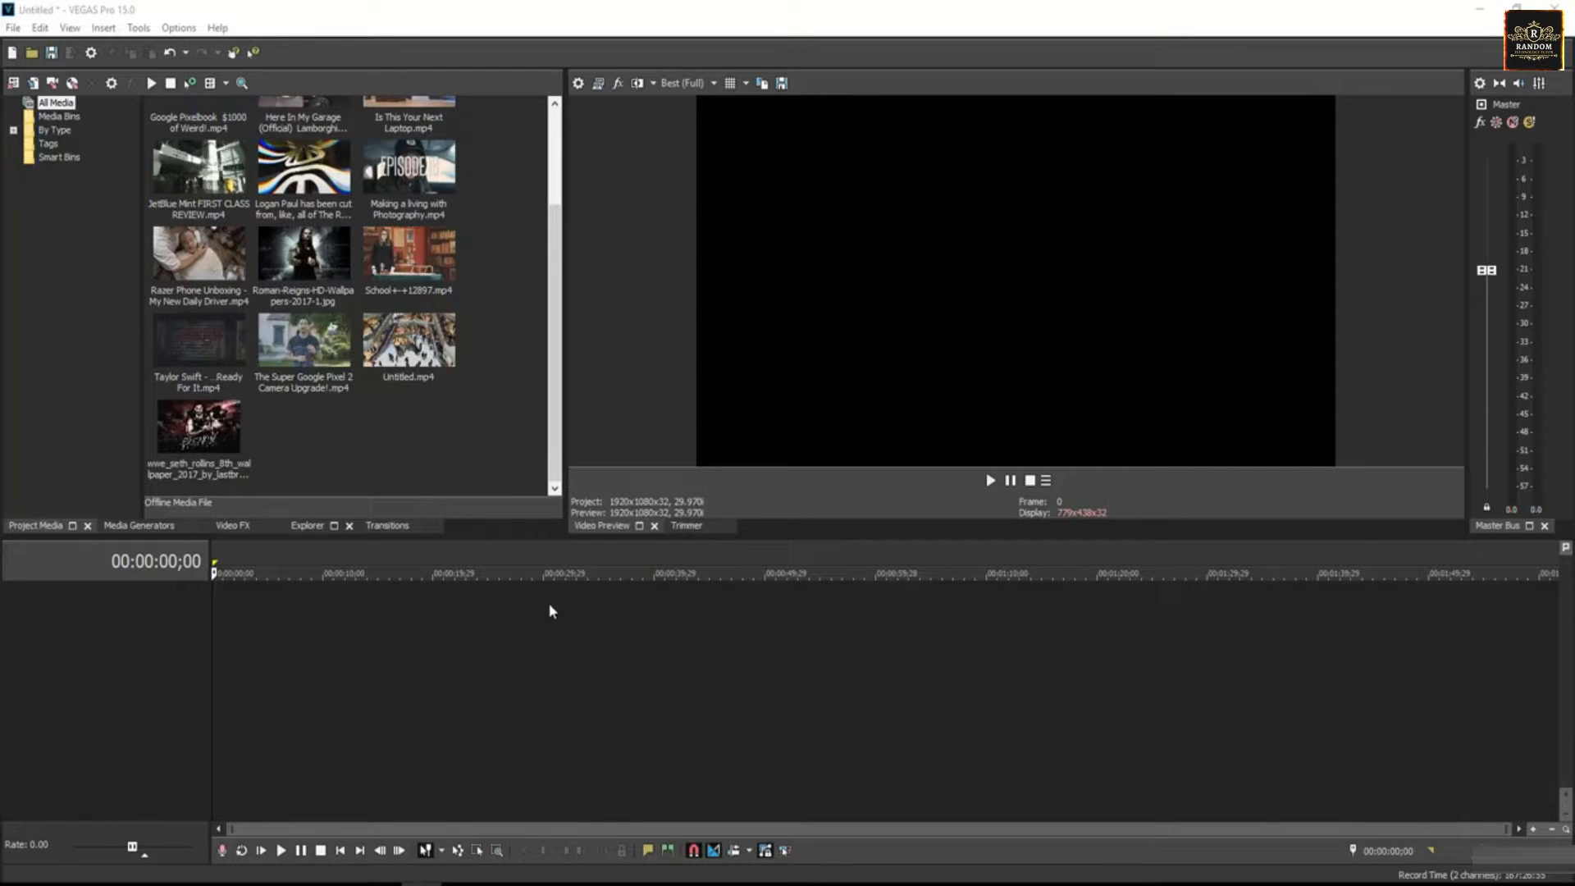
- Add The Super Google Pixel 2 Camera Upgrade!.mp4 from the project media at the start of the timeline
left_click(308, 350)
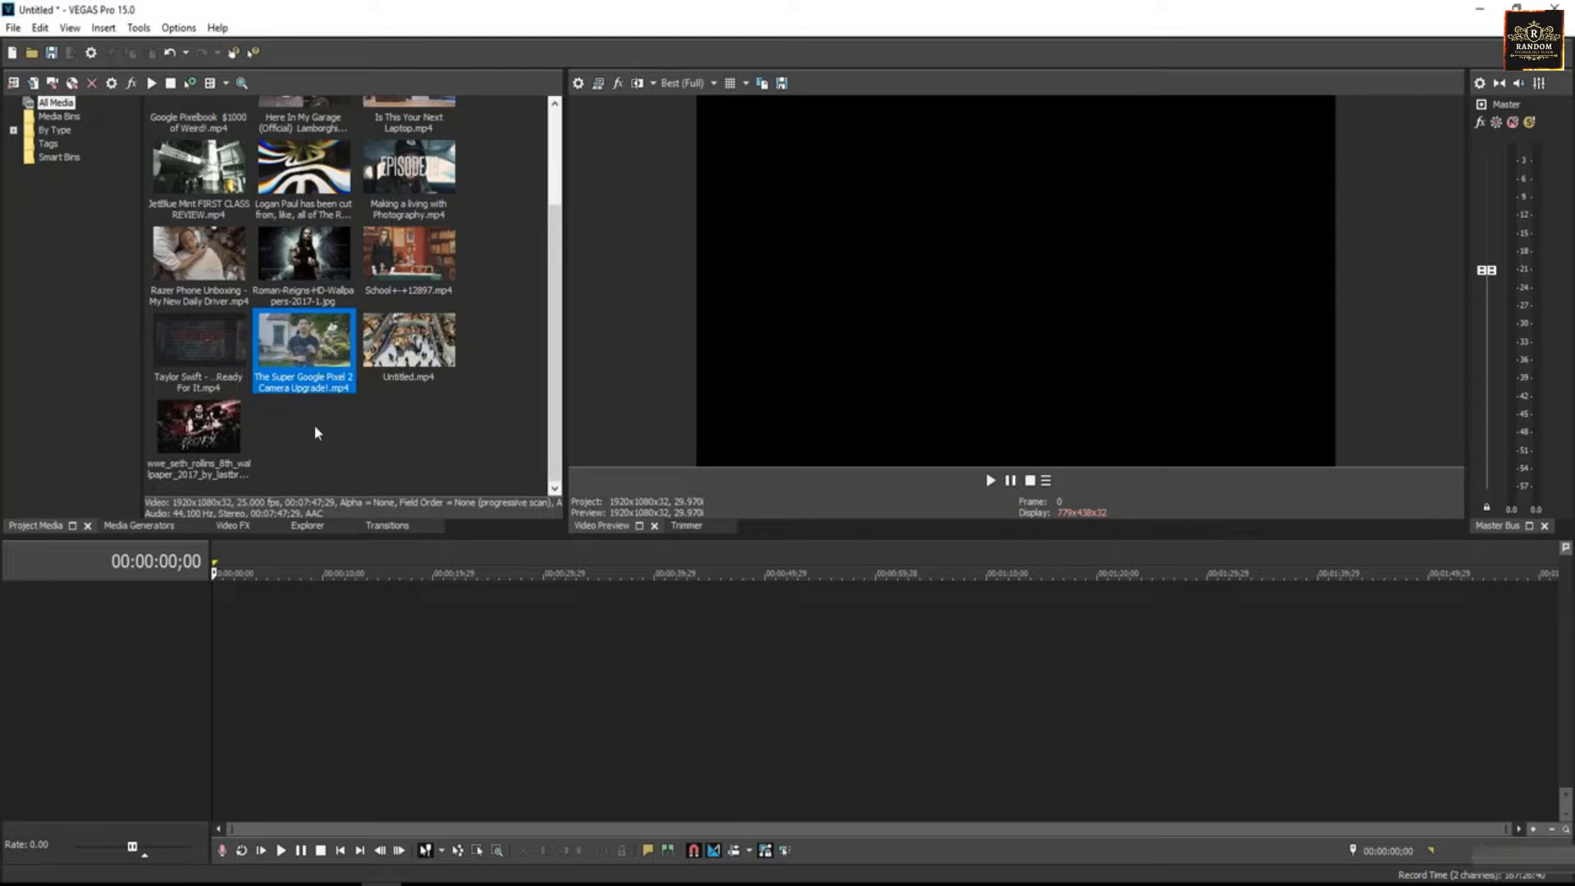
left_click_drag(350, 354, 218, 641)
left_click(443, 609)
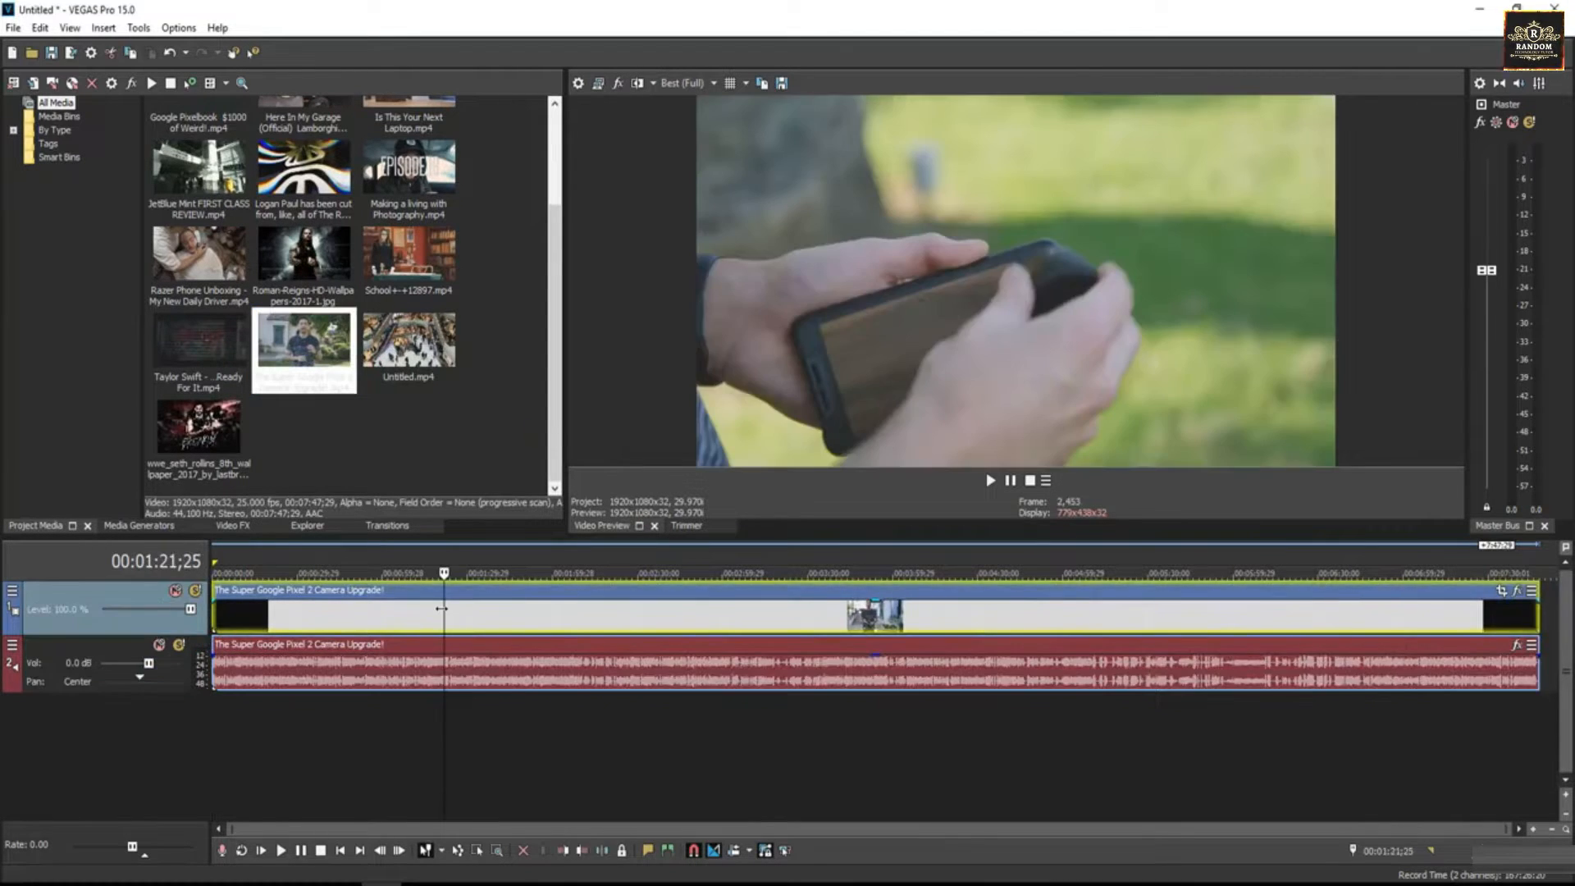
left_click(407, 614)
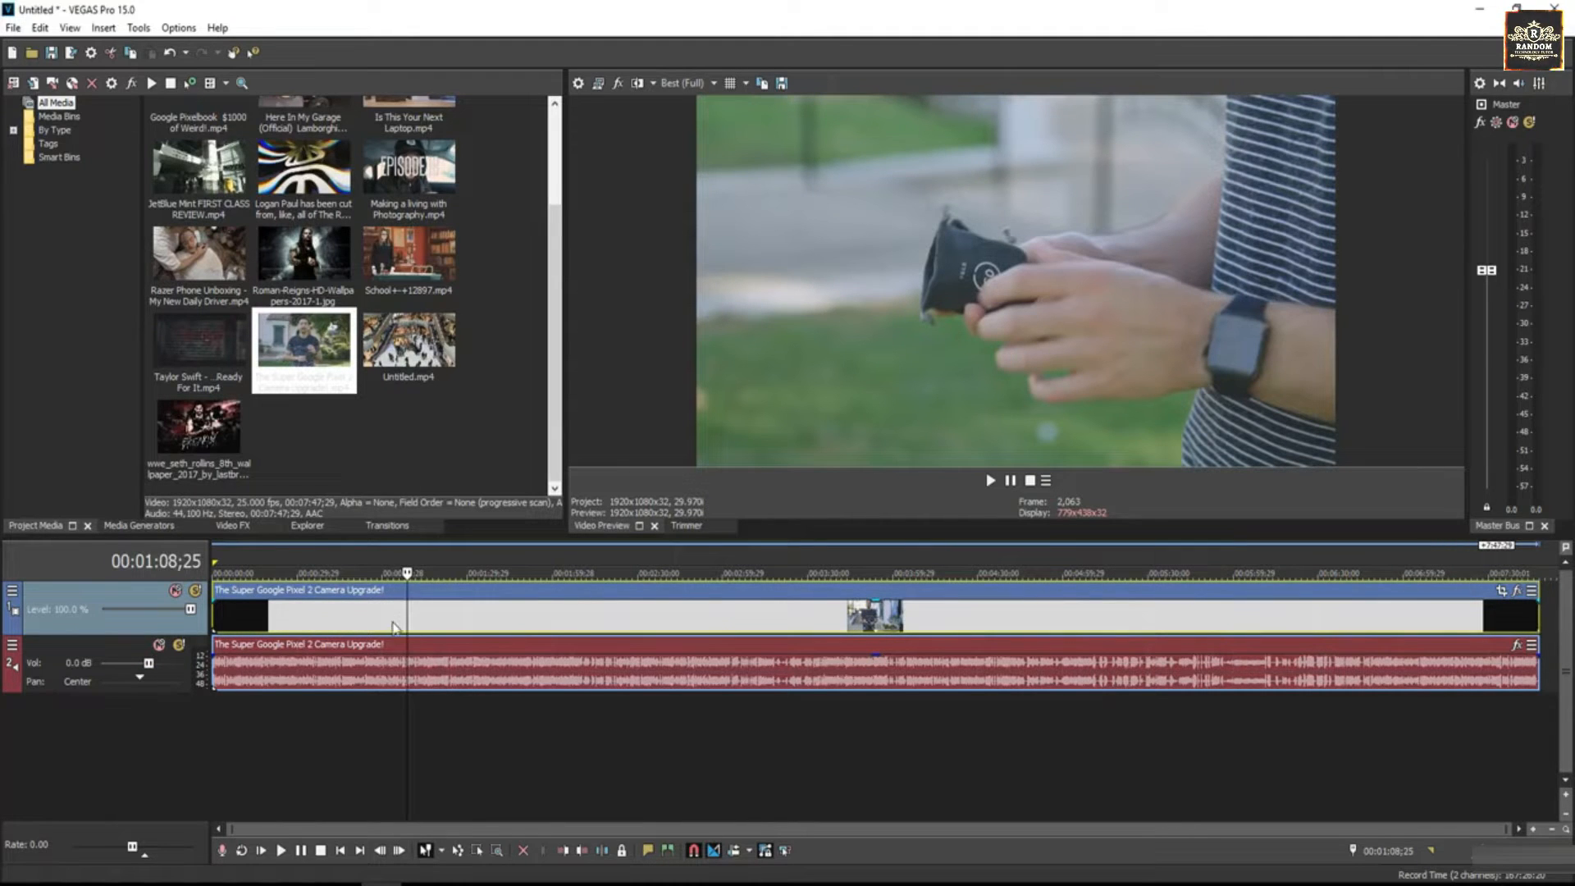
- Insert an empty video track above the clip and add text media on it at 00:00:24;08
right_click(320, 719)
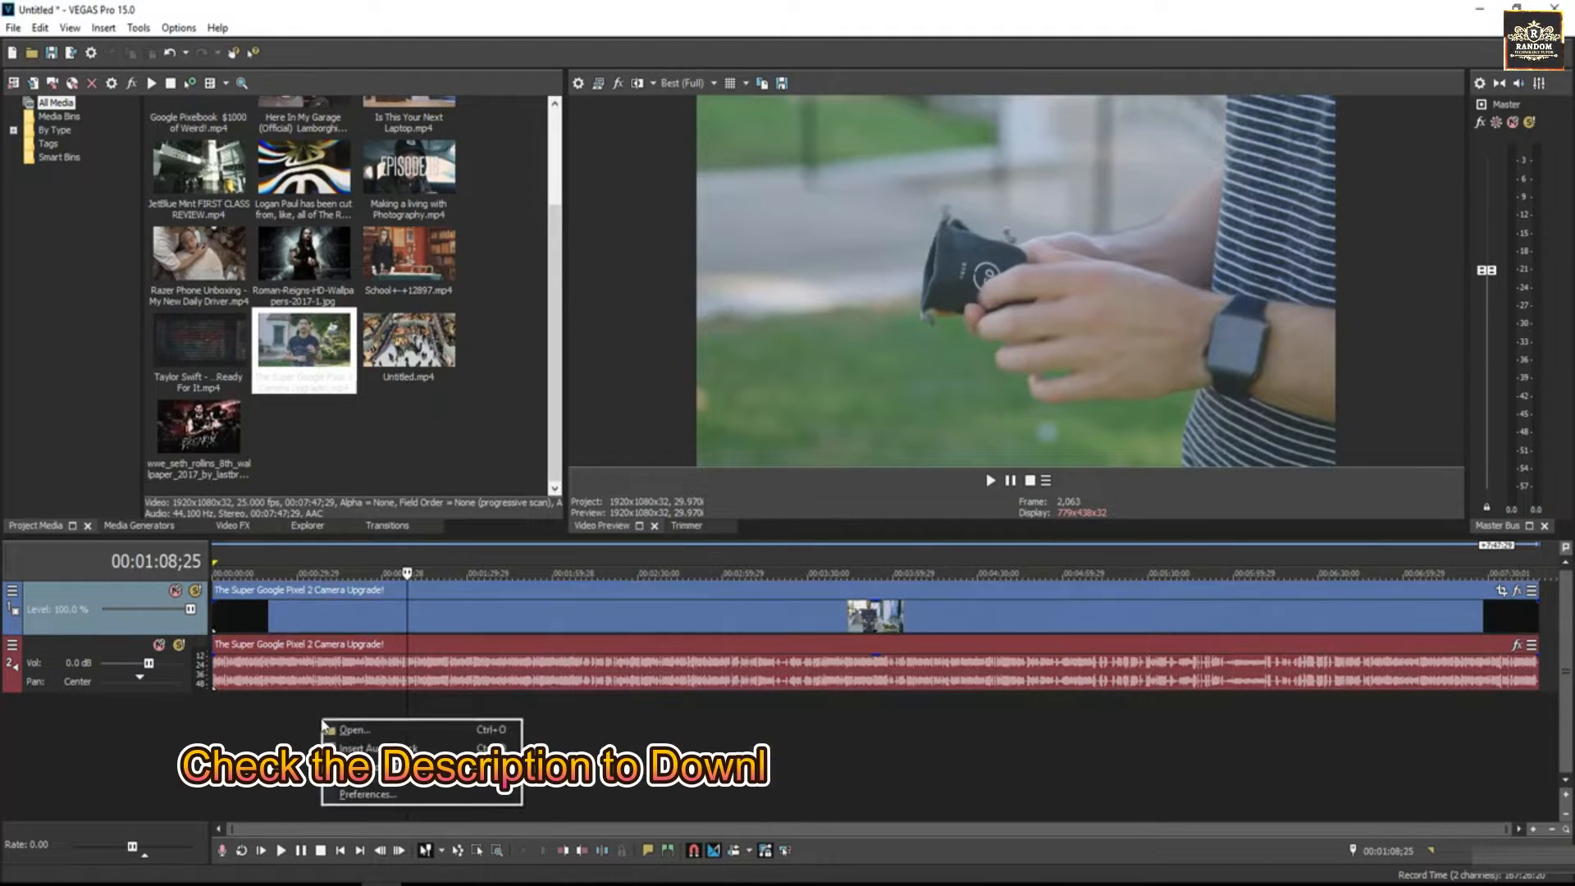
left_click(369, 764)
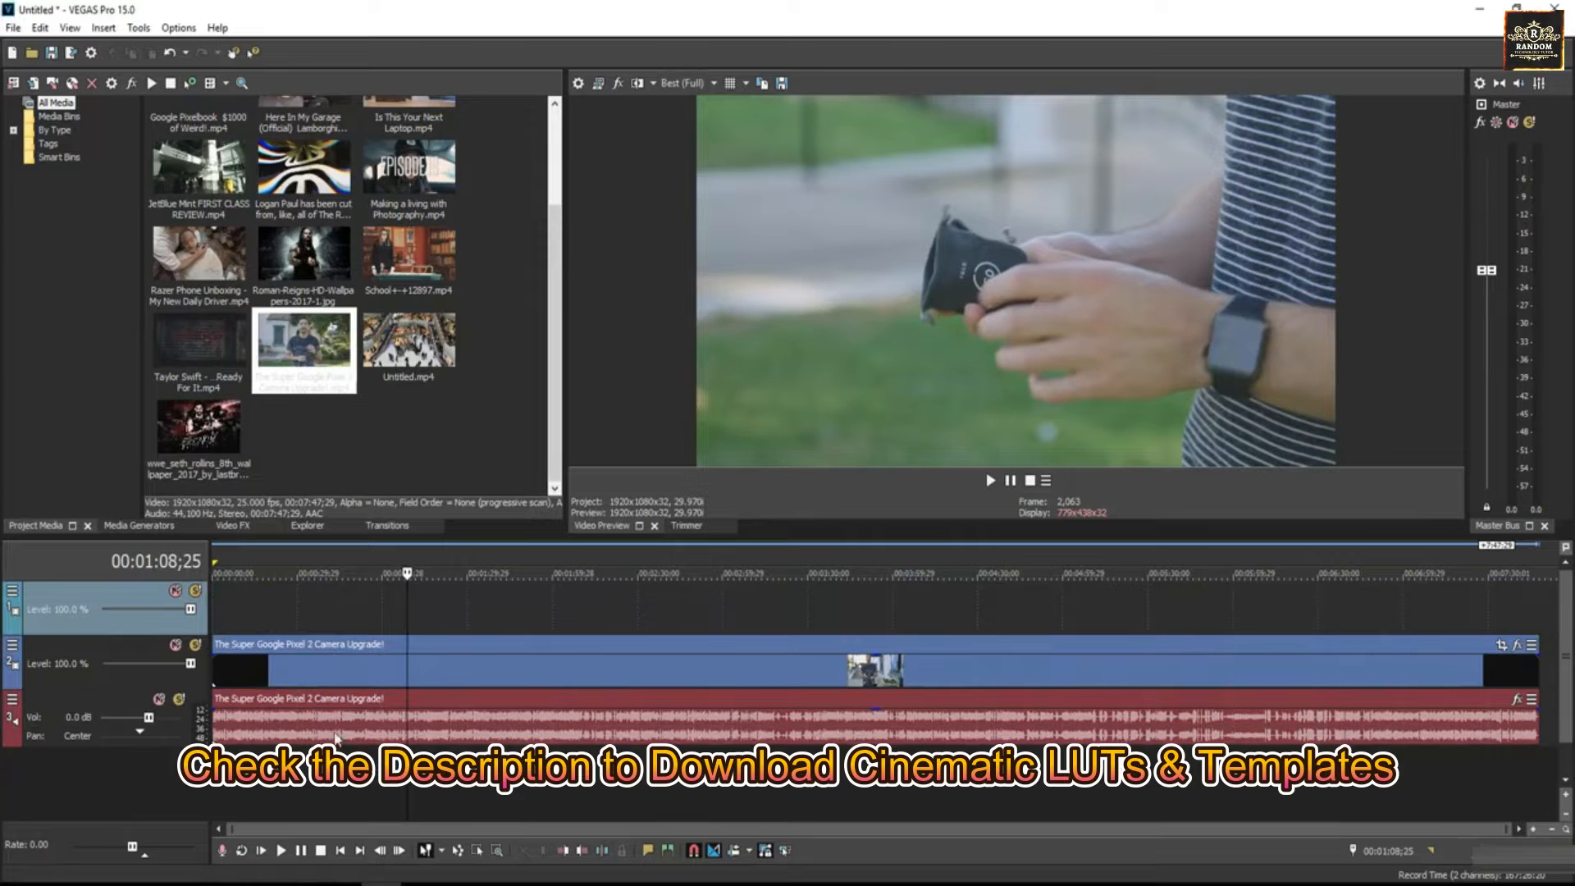
left_click(278, 603)
right_click(337, 602)
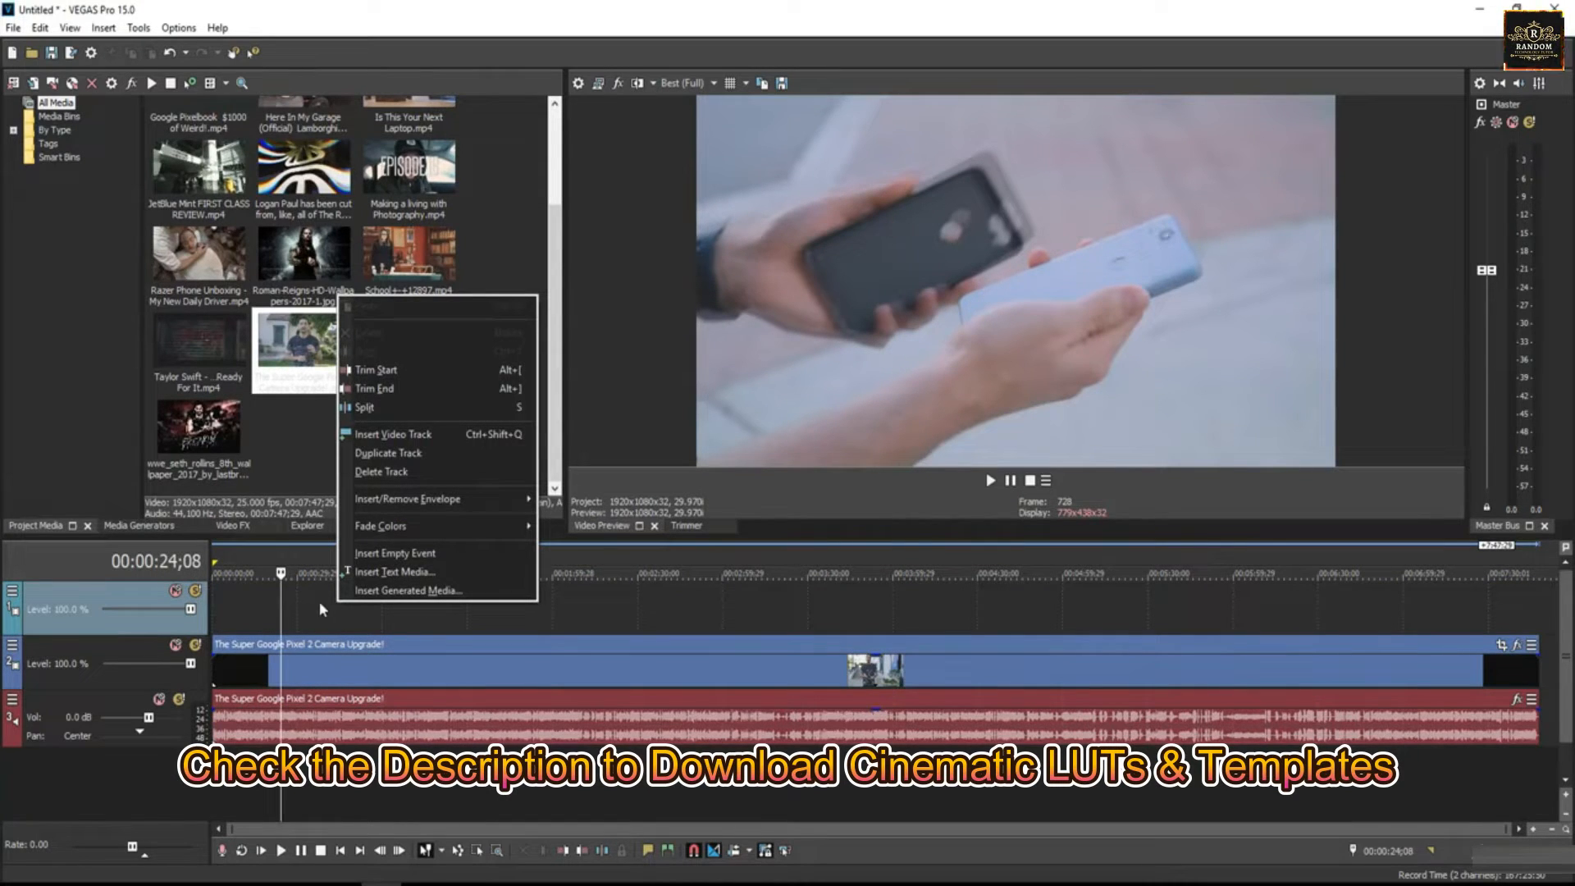
left_click(363, 571)
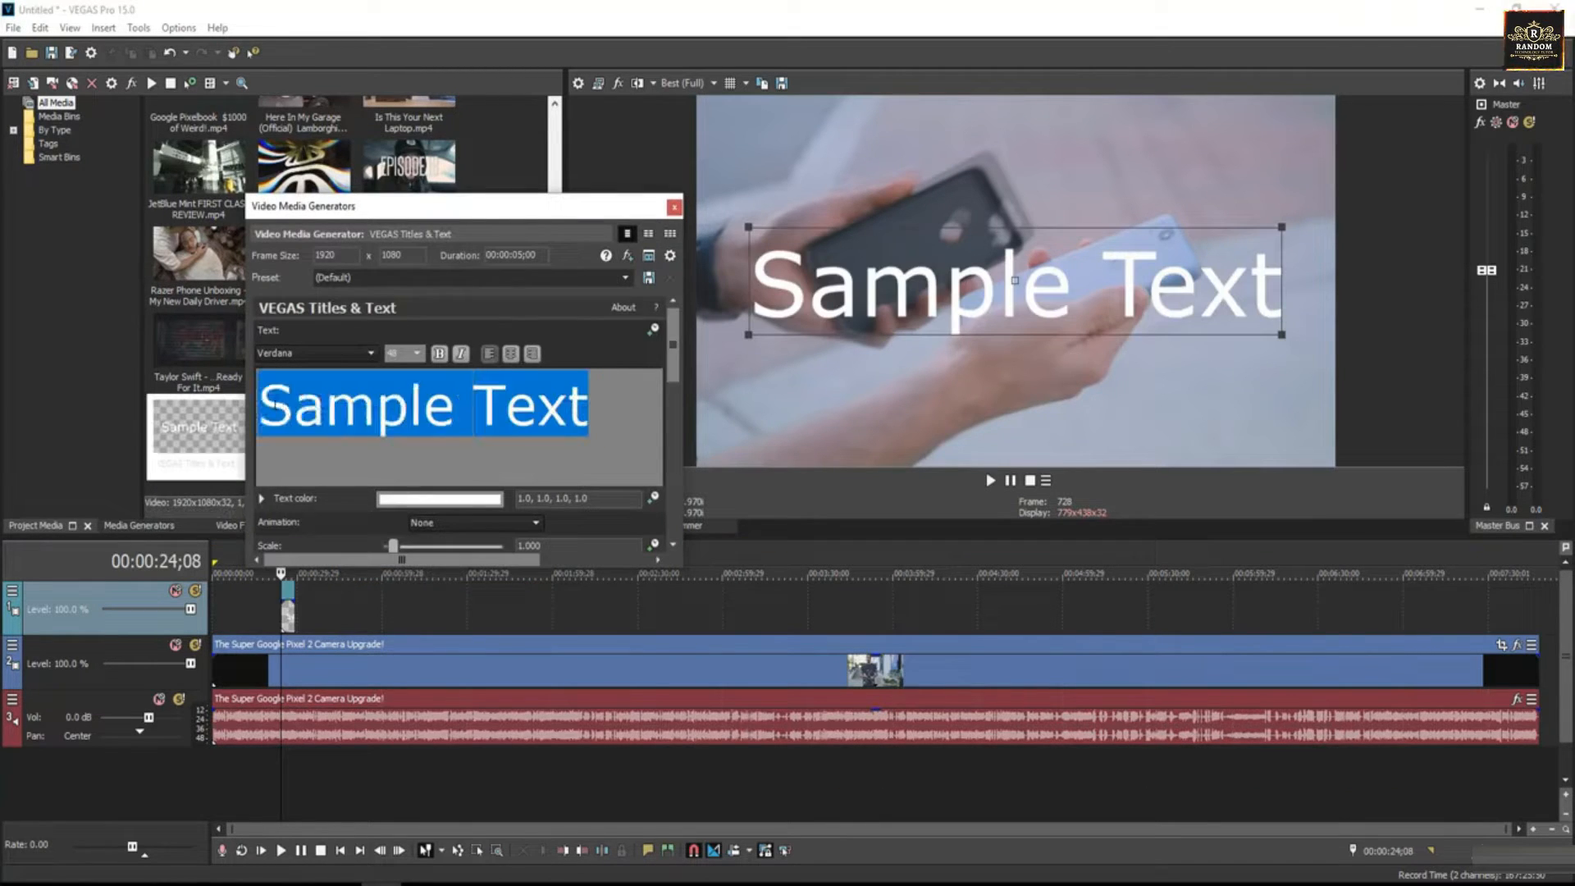
- Look through the fonts available for the title text, and close the text generator window
left_click(370, 353)
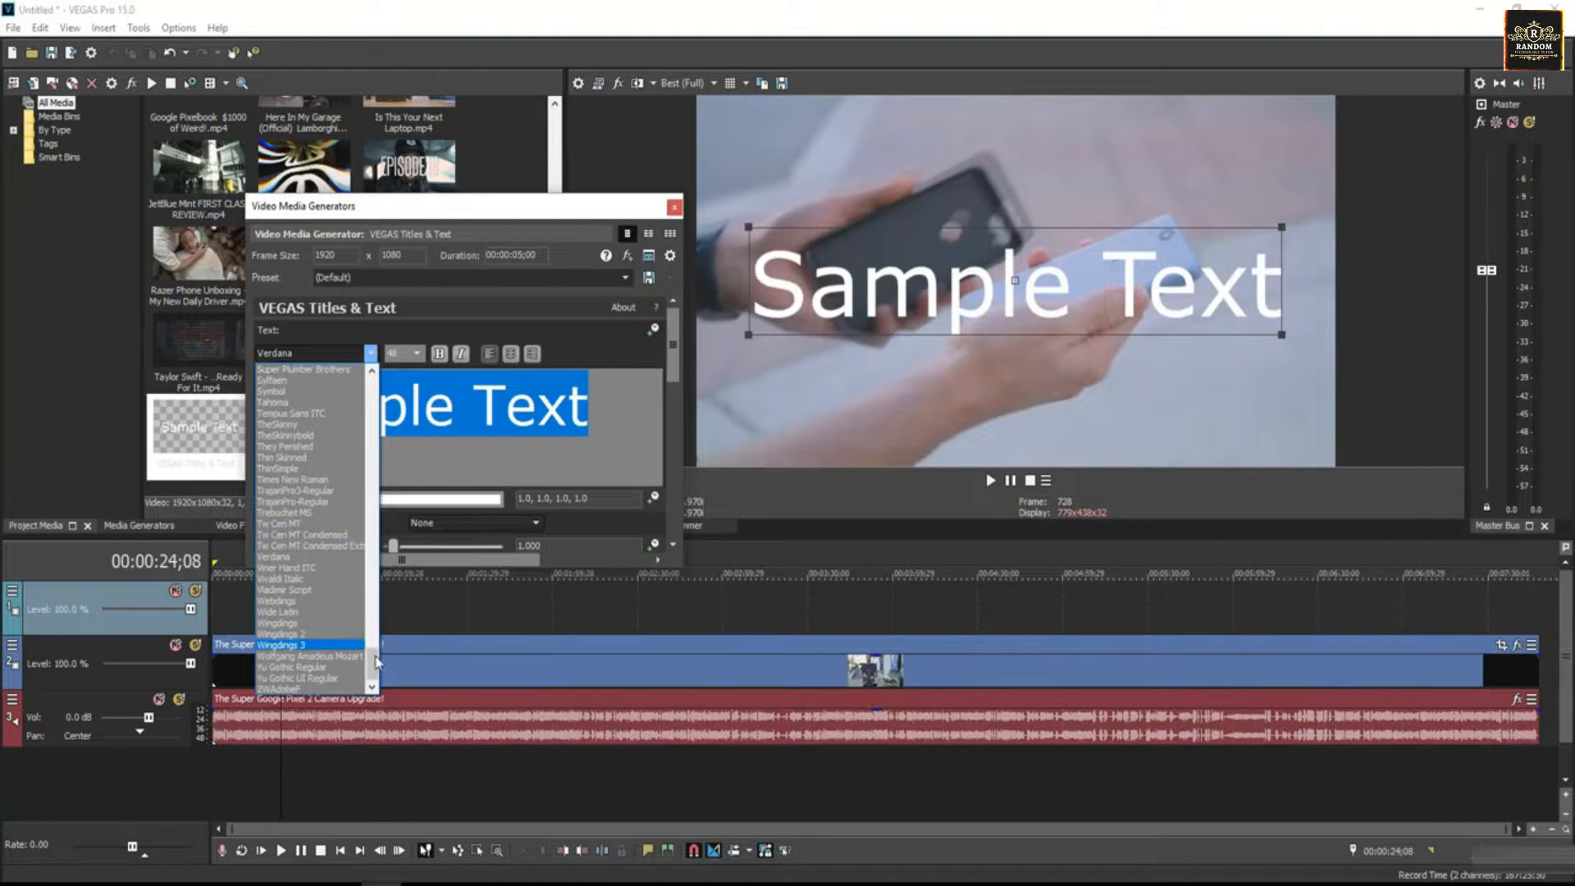
scroll(311, 533, "up", 20)
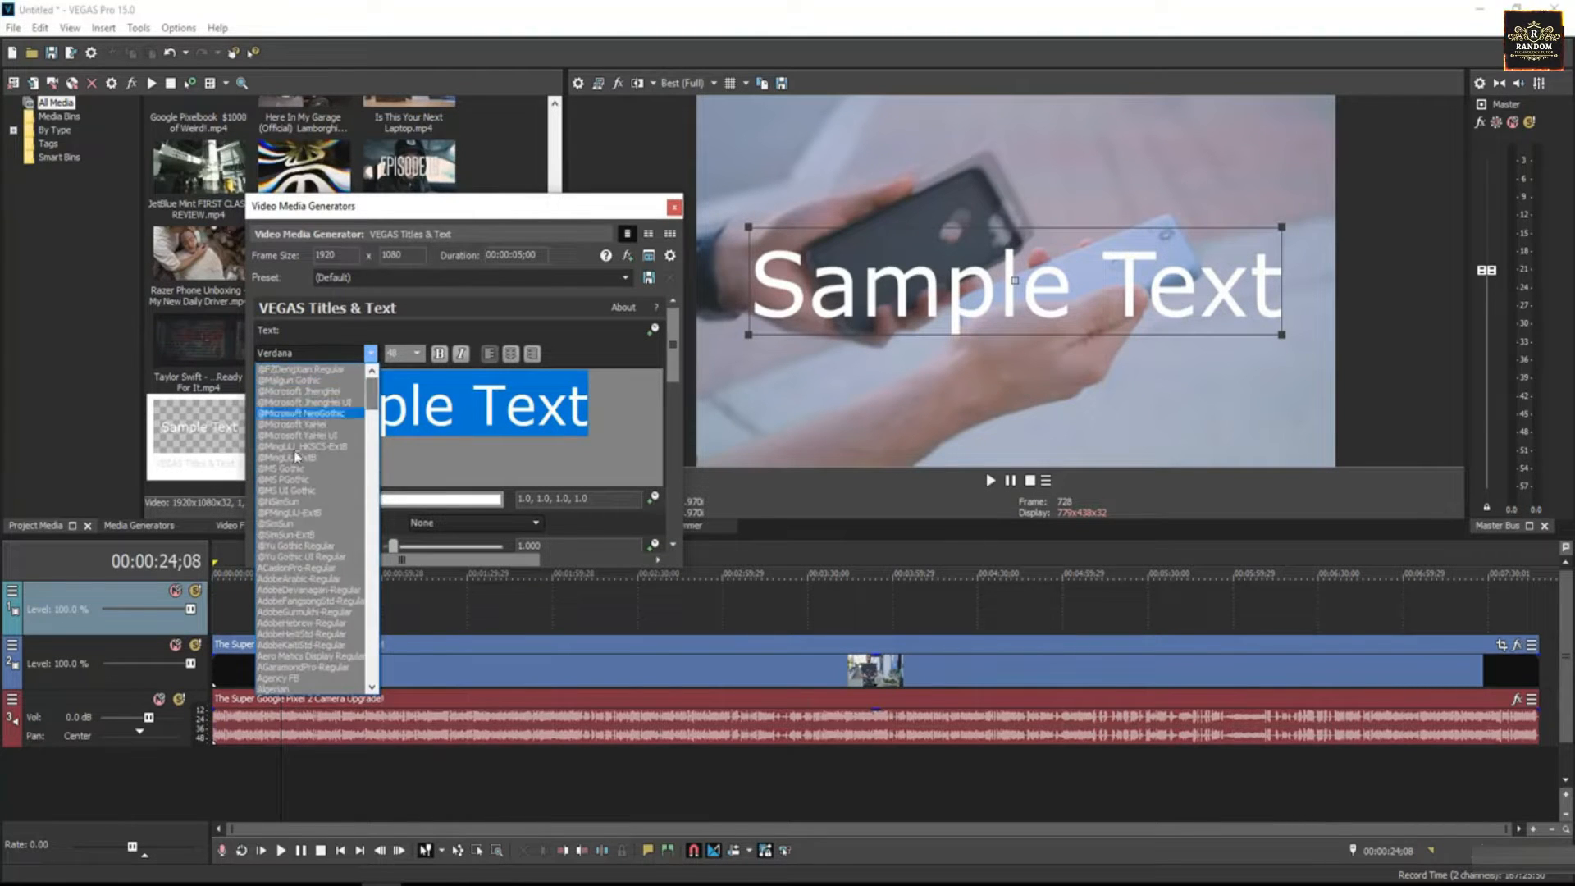
scroll(316, 574, "down", 20)
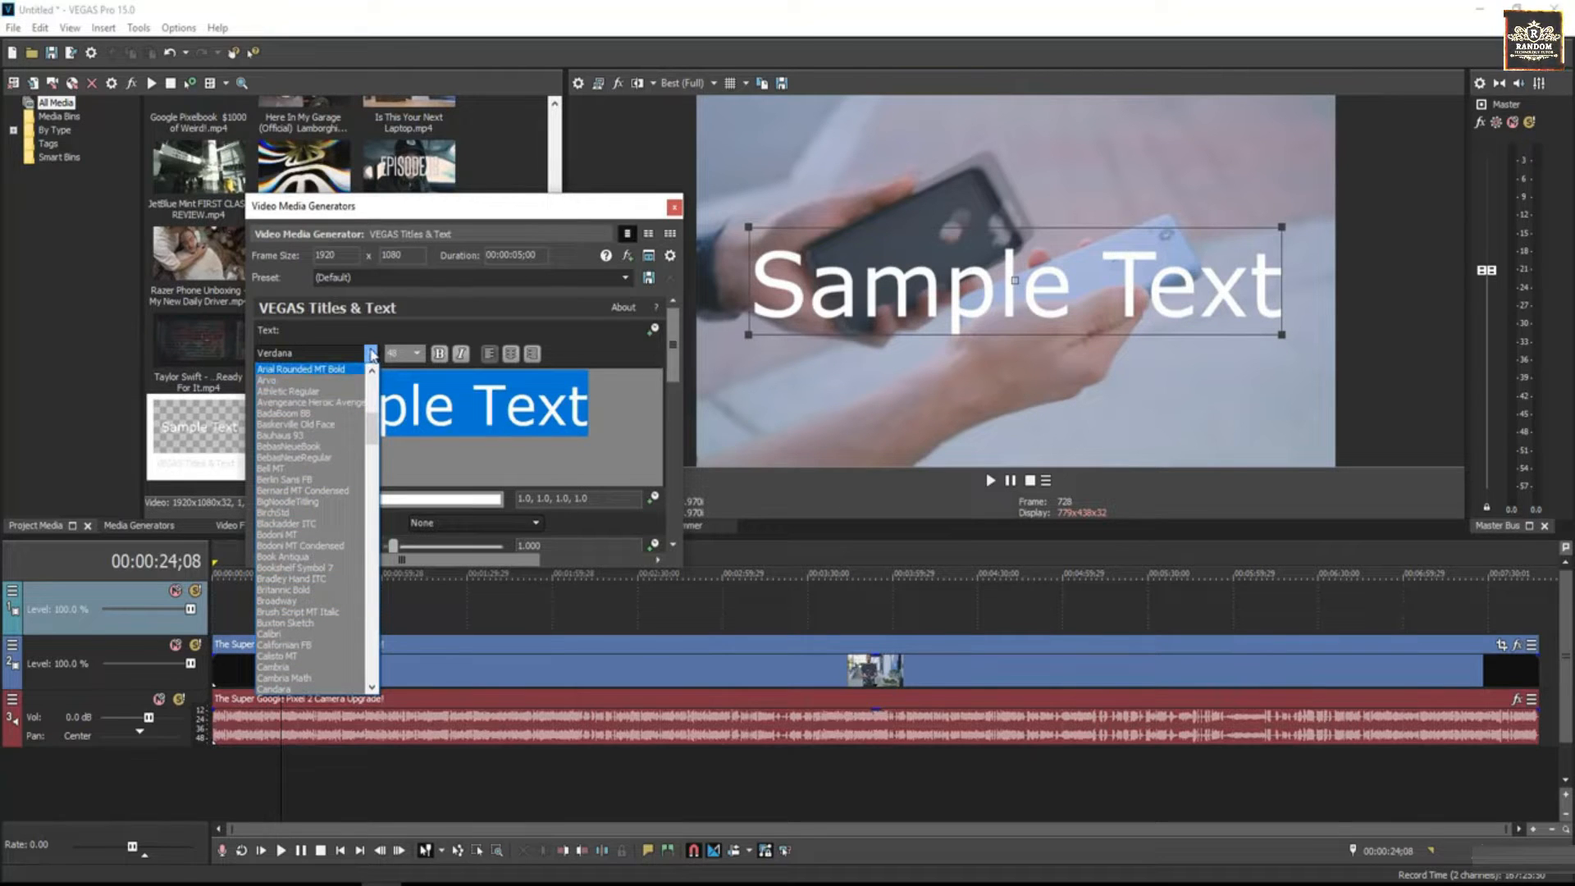
left_click(372, 353)
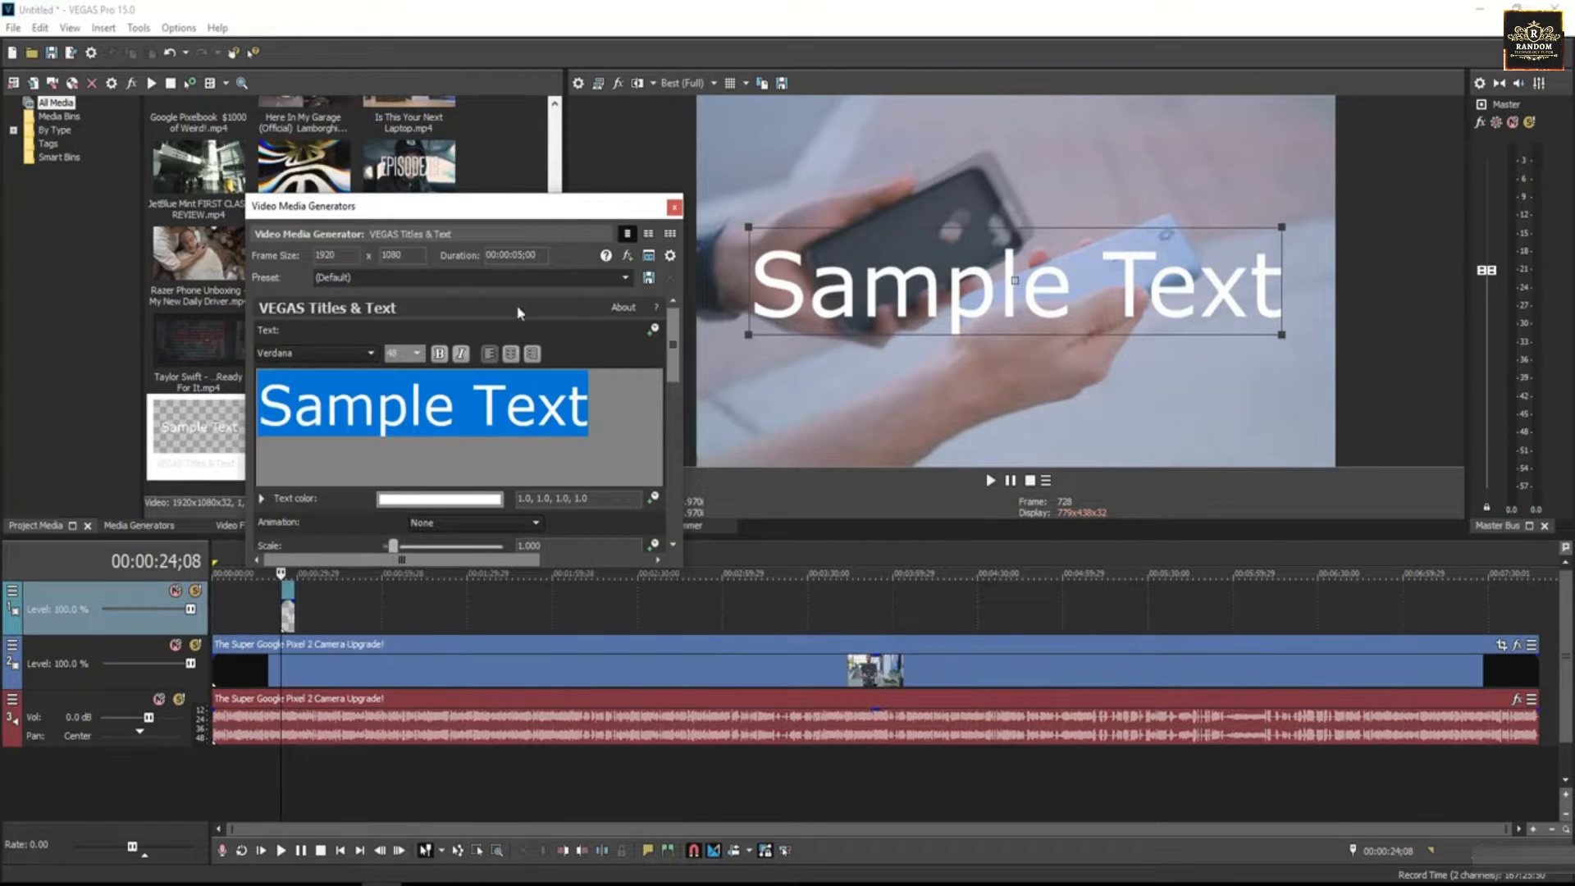
left_click(674, 207)
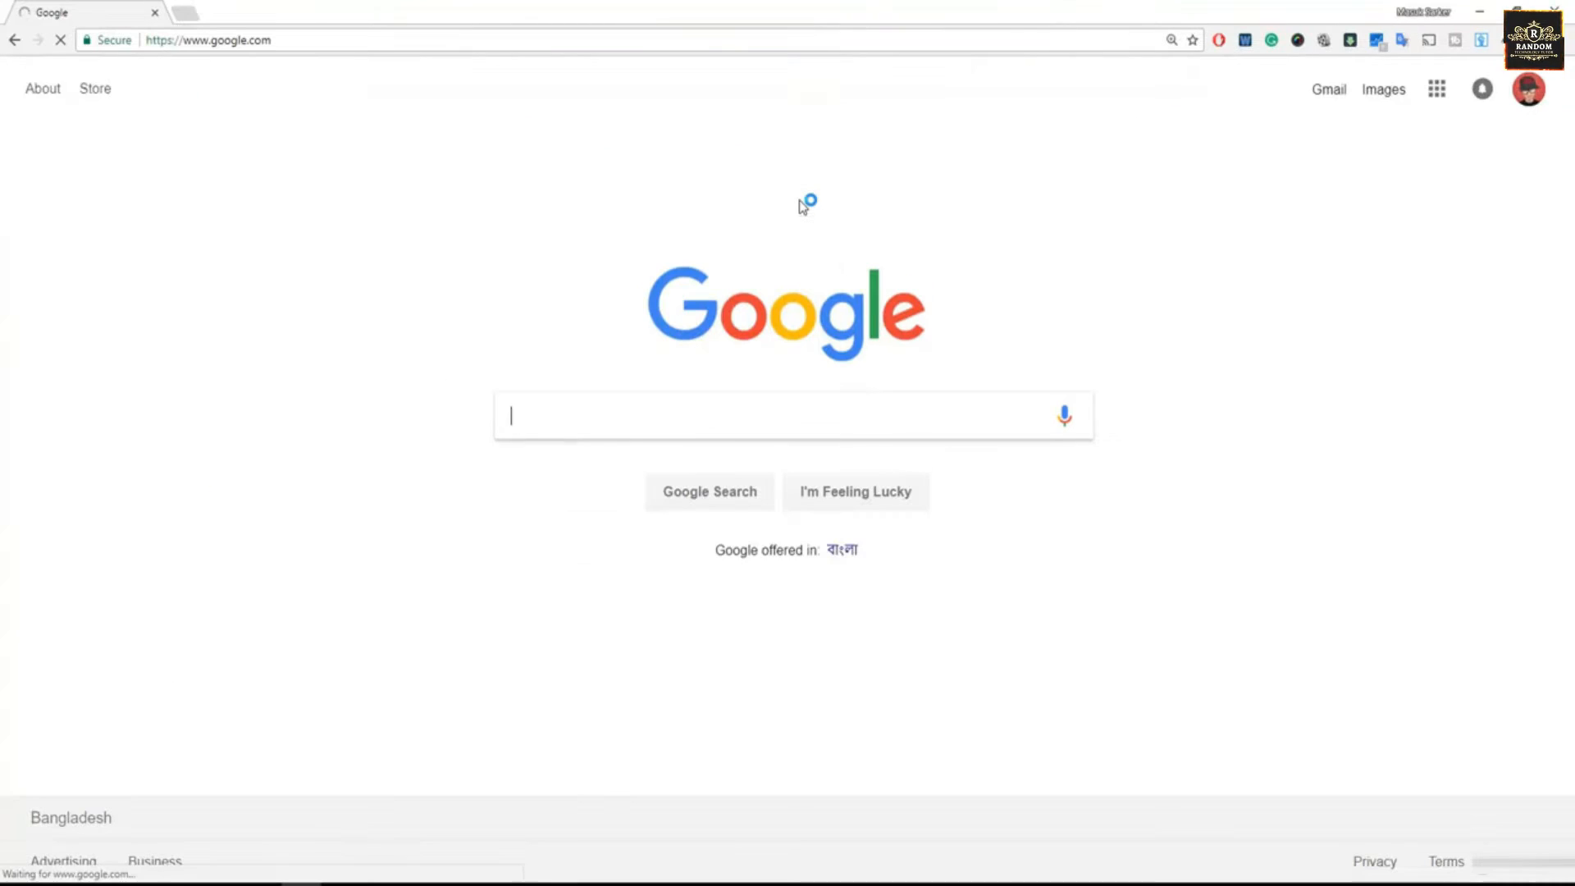
- Switch to the web browser, search Google for "dafont" and open the DaFont website
left_click(564, 415)
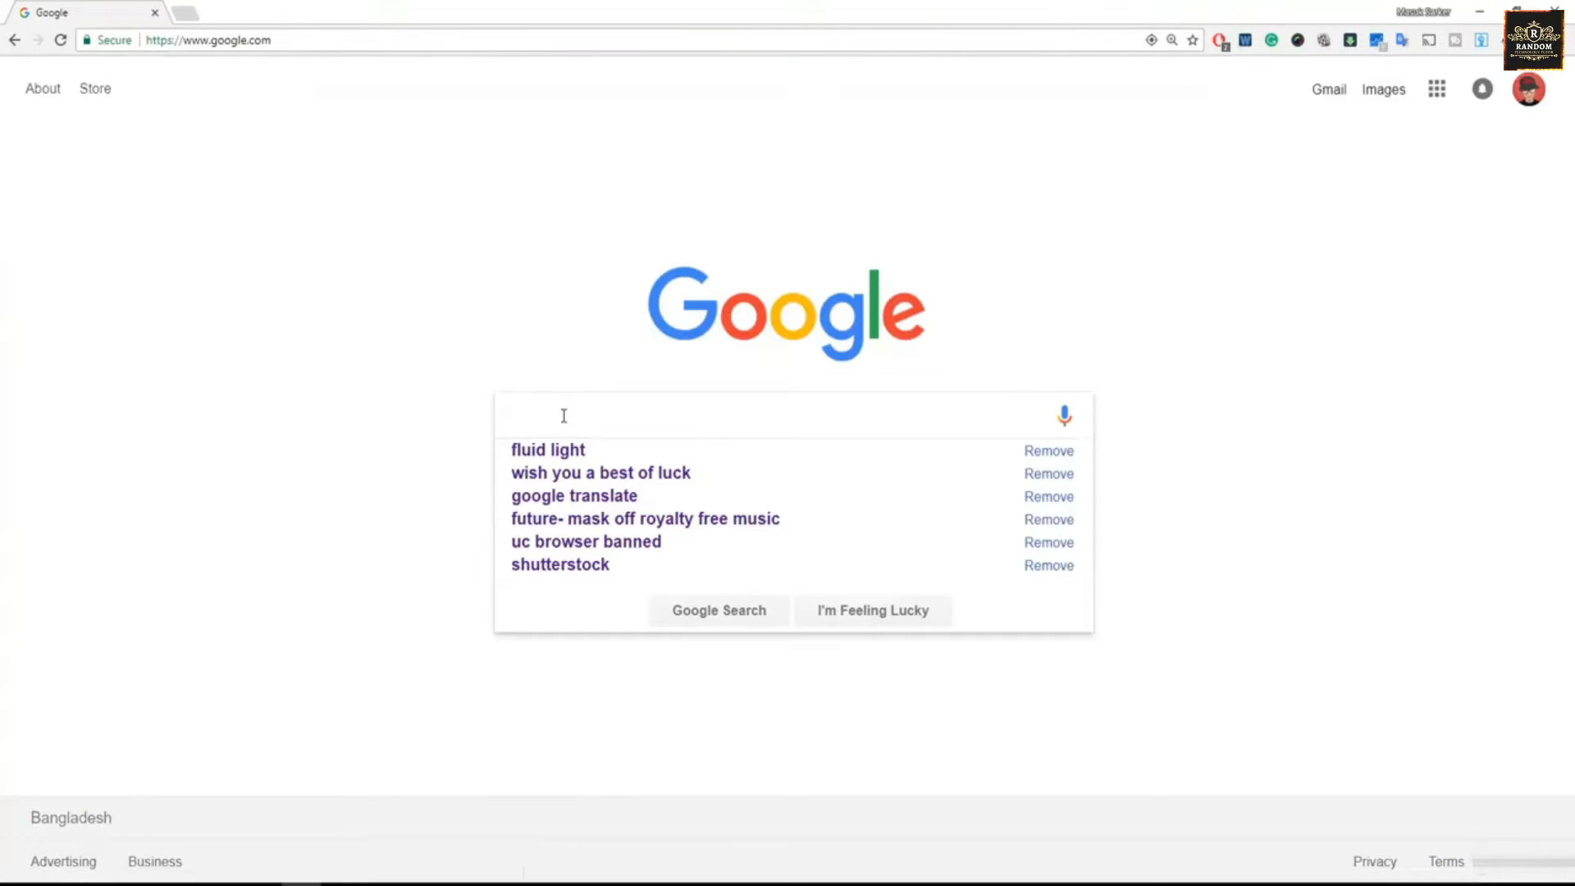
type("dafont")
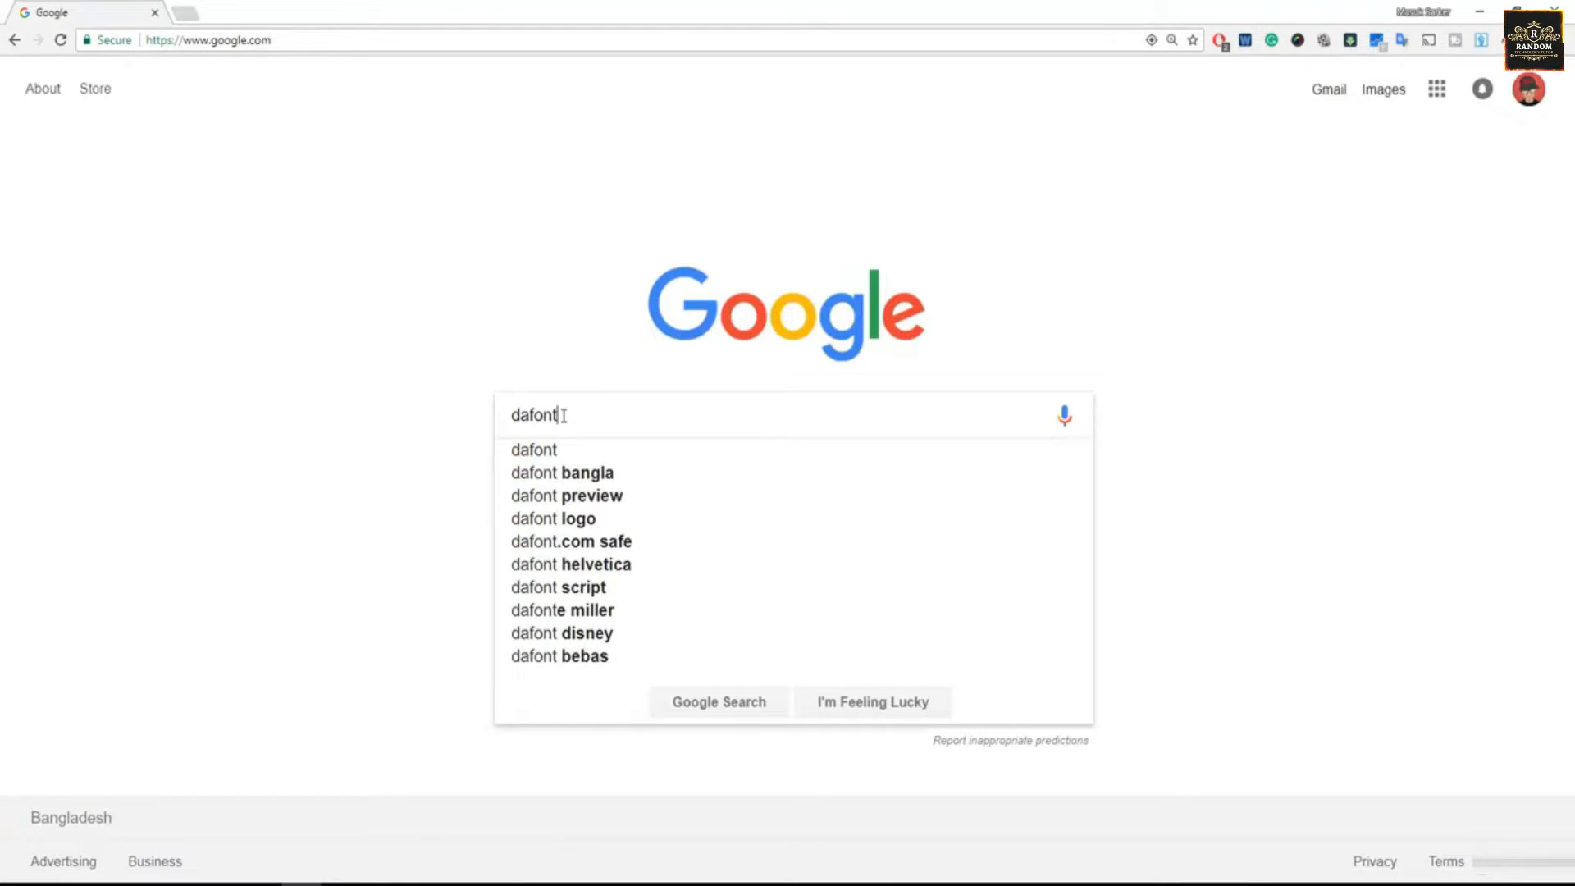
key("Return")
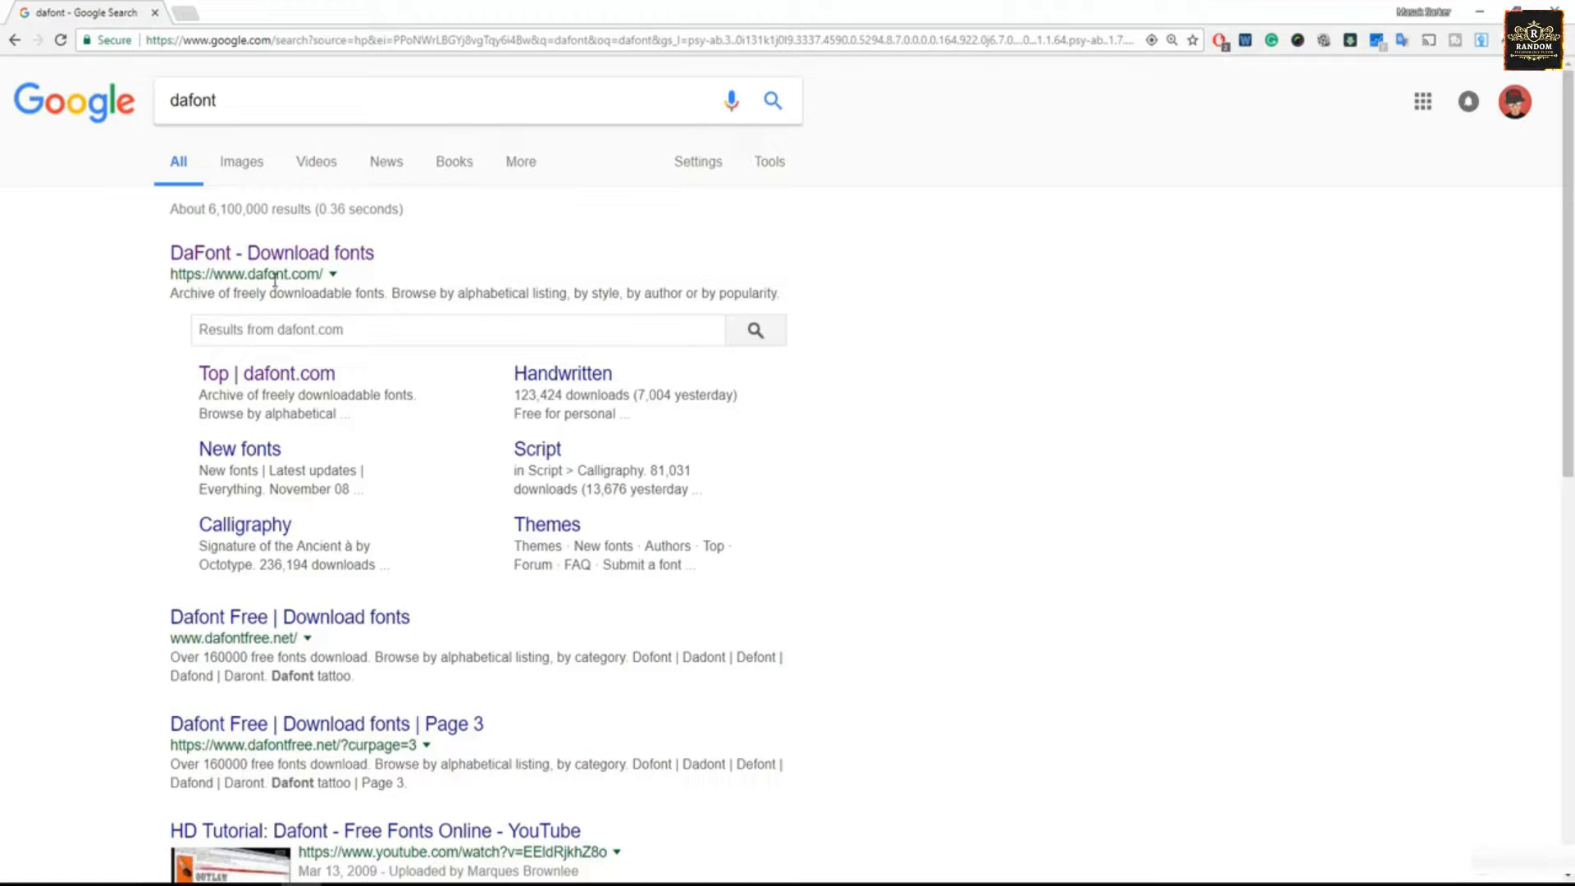
left_click(260, 254)
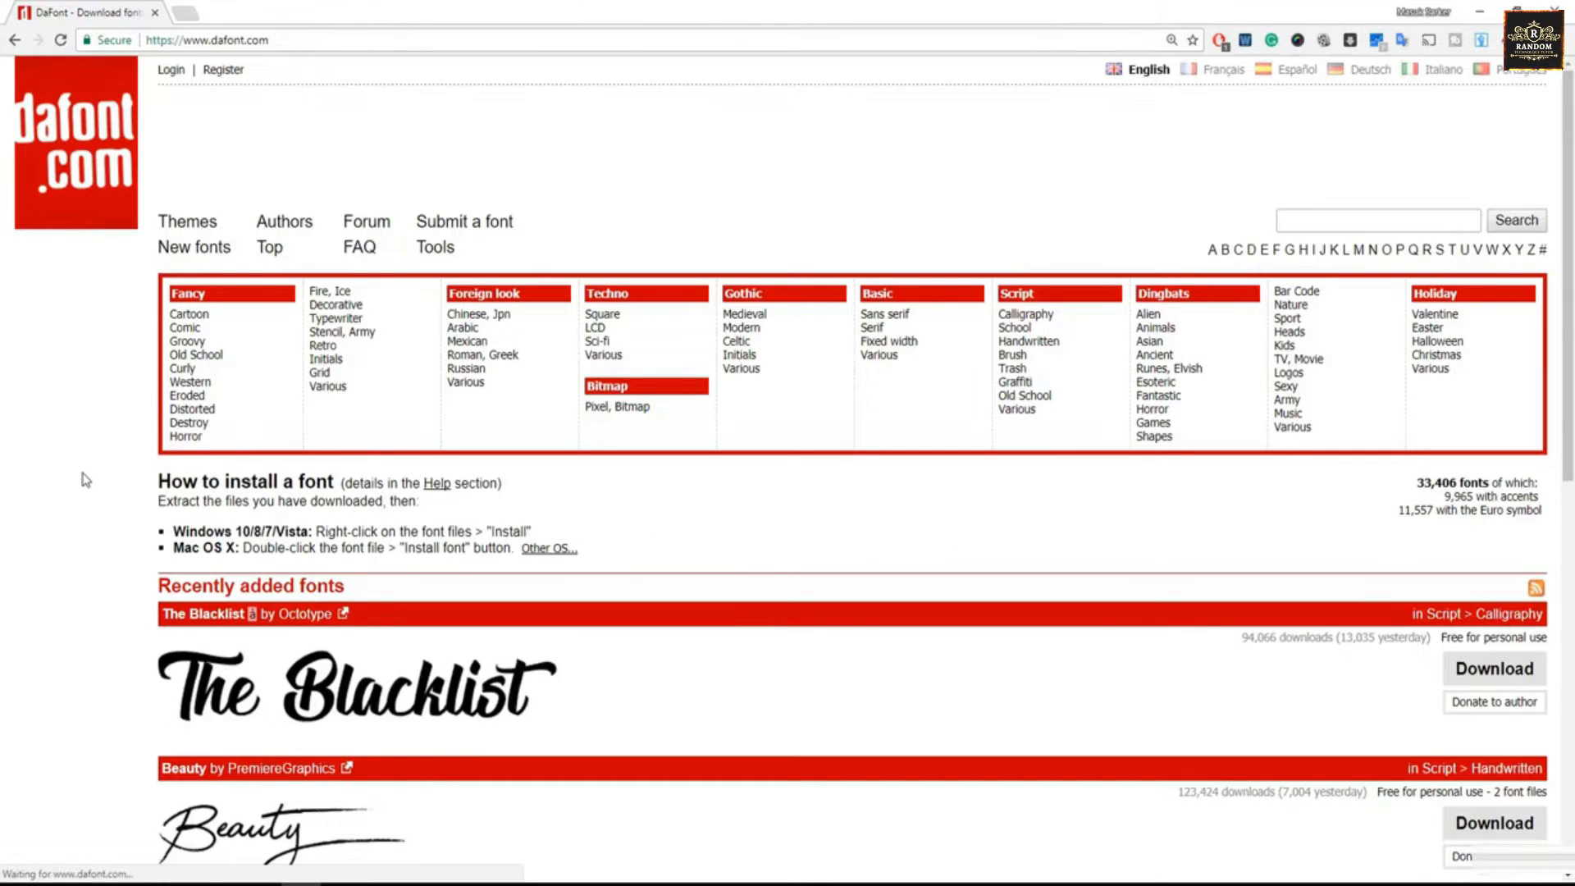
- Browse DaFont's recently added fonts and the first page of its Top fonts list
scroll(82, 479, "down", 2)
scroll(82, 479, "down", 8)
scroll(84, 482, "up", 7)
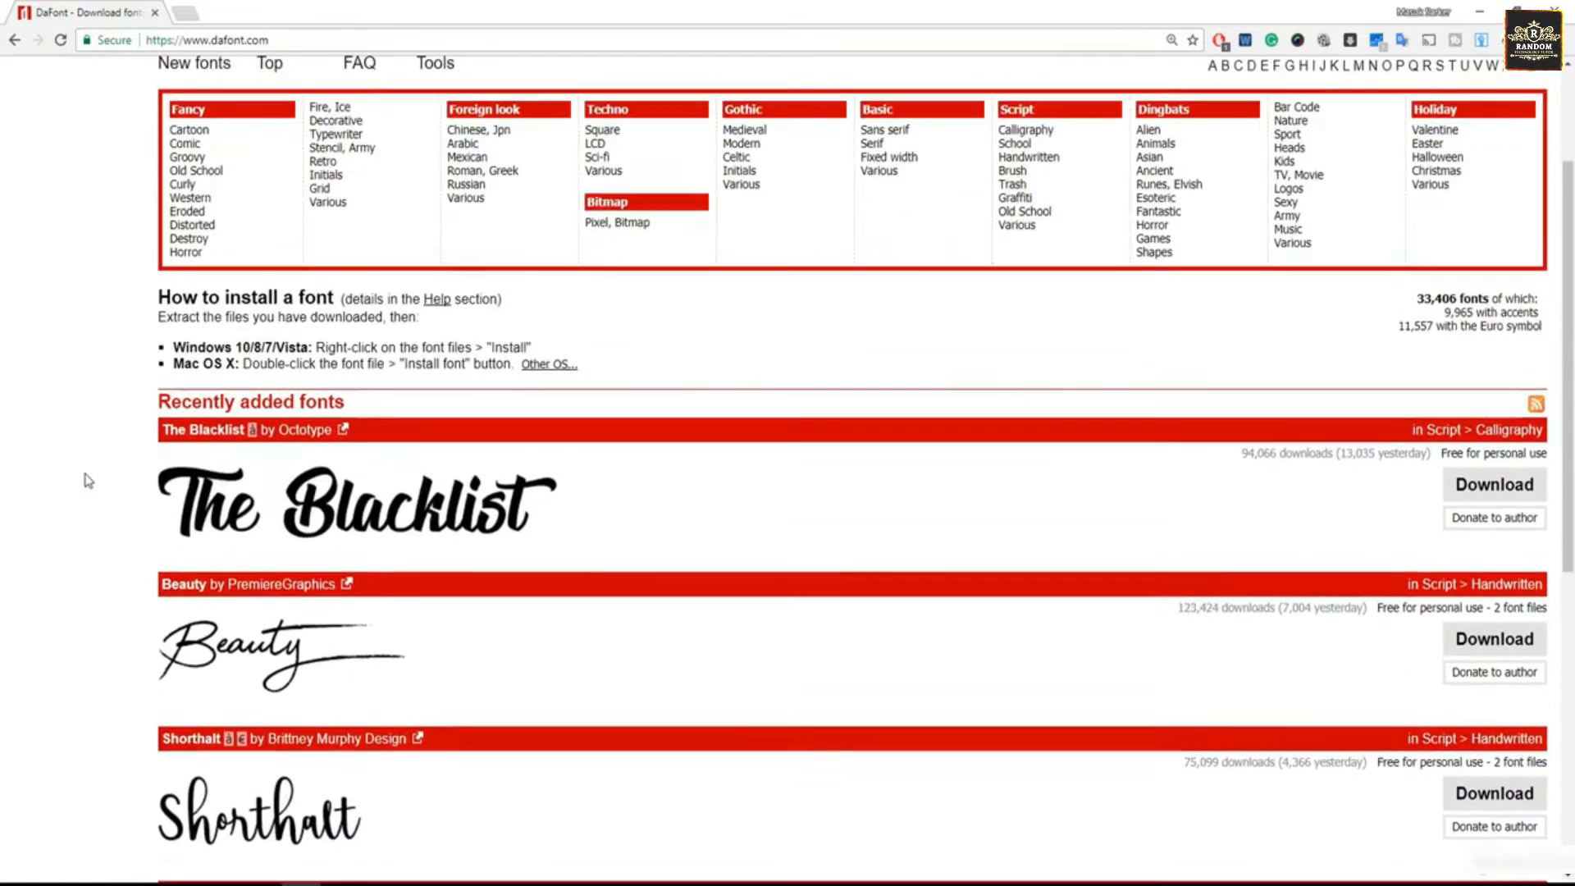
scroll(89, 481, "up", 2)
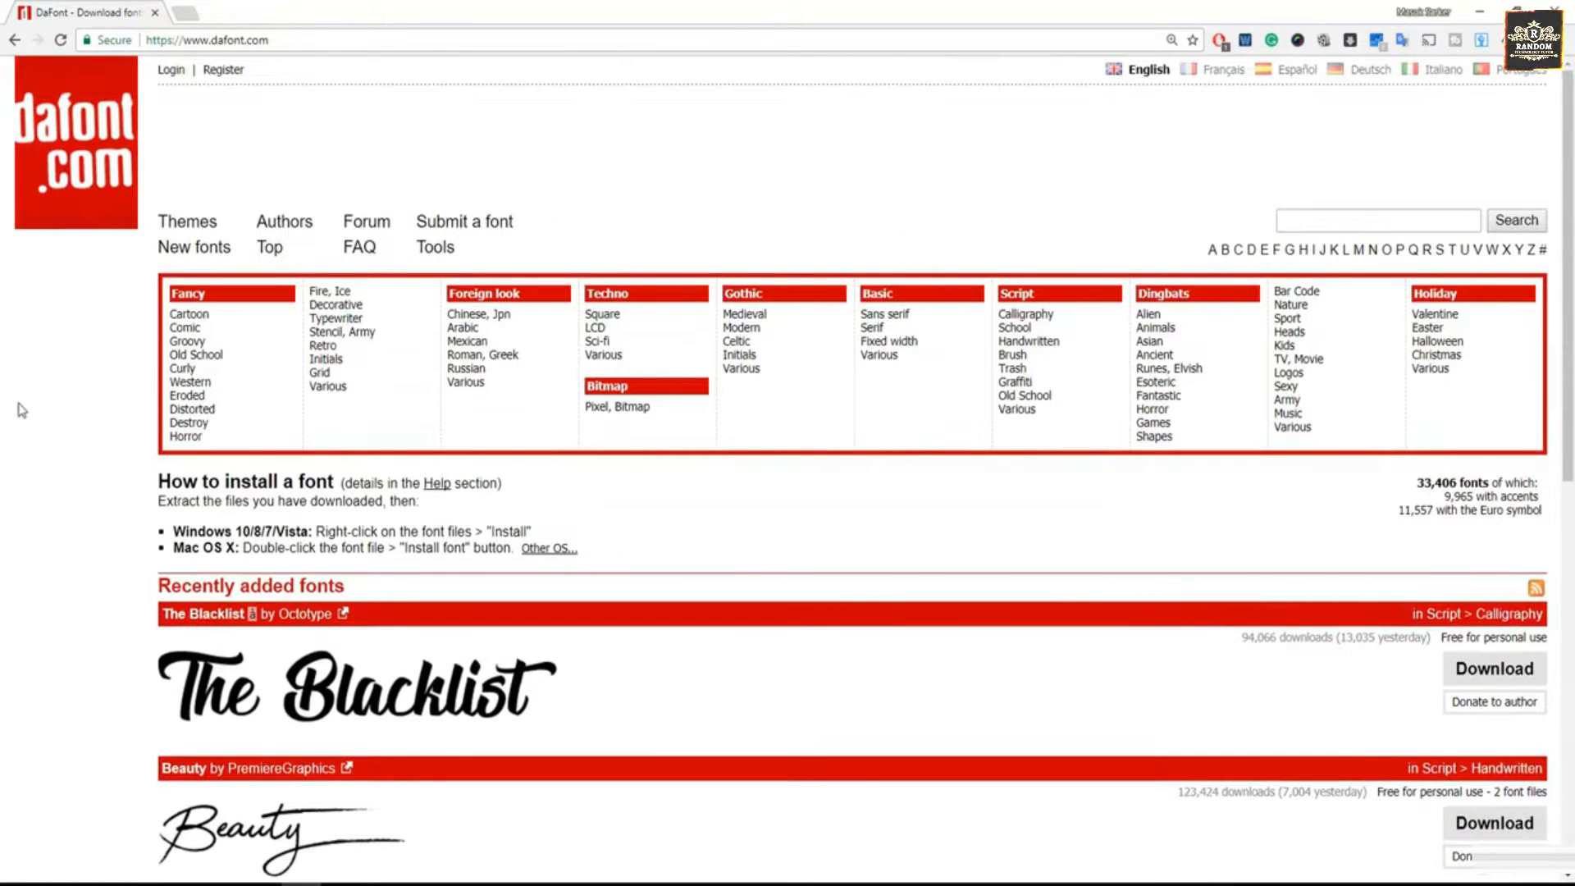
left_click(267, 249)
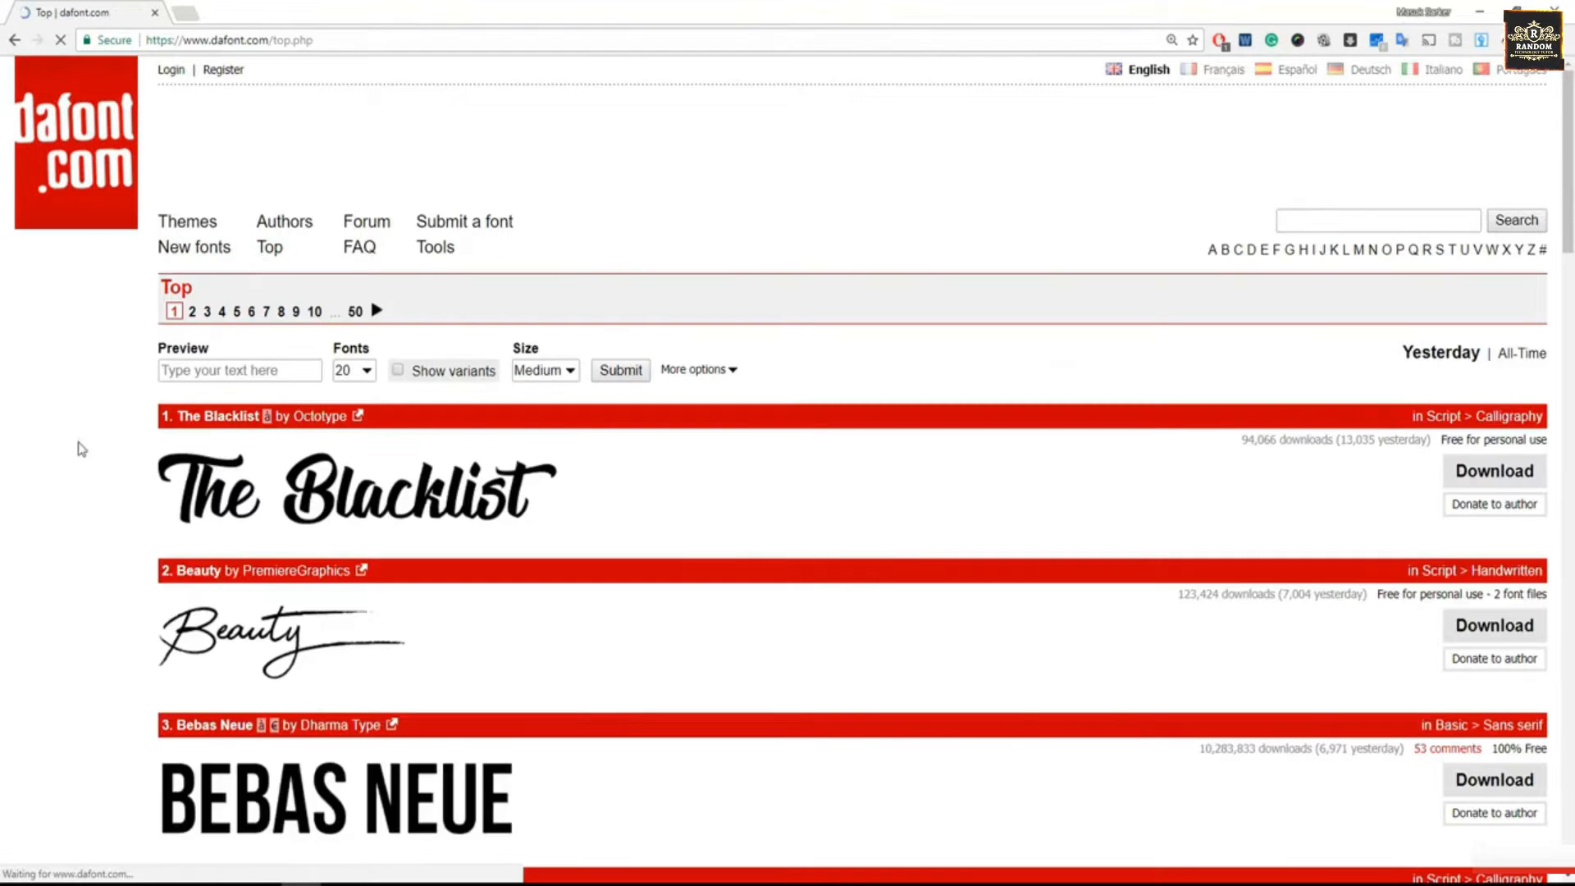
scroll(73, 479, "down", 2)
scroll(73, 479, "down", 13)
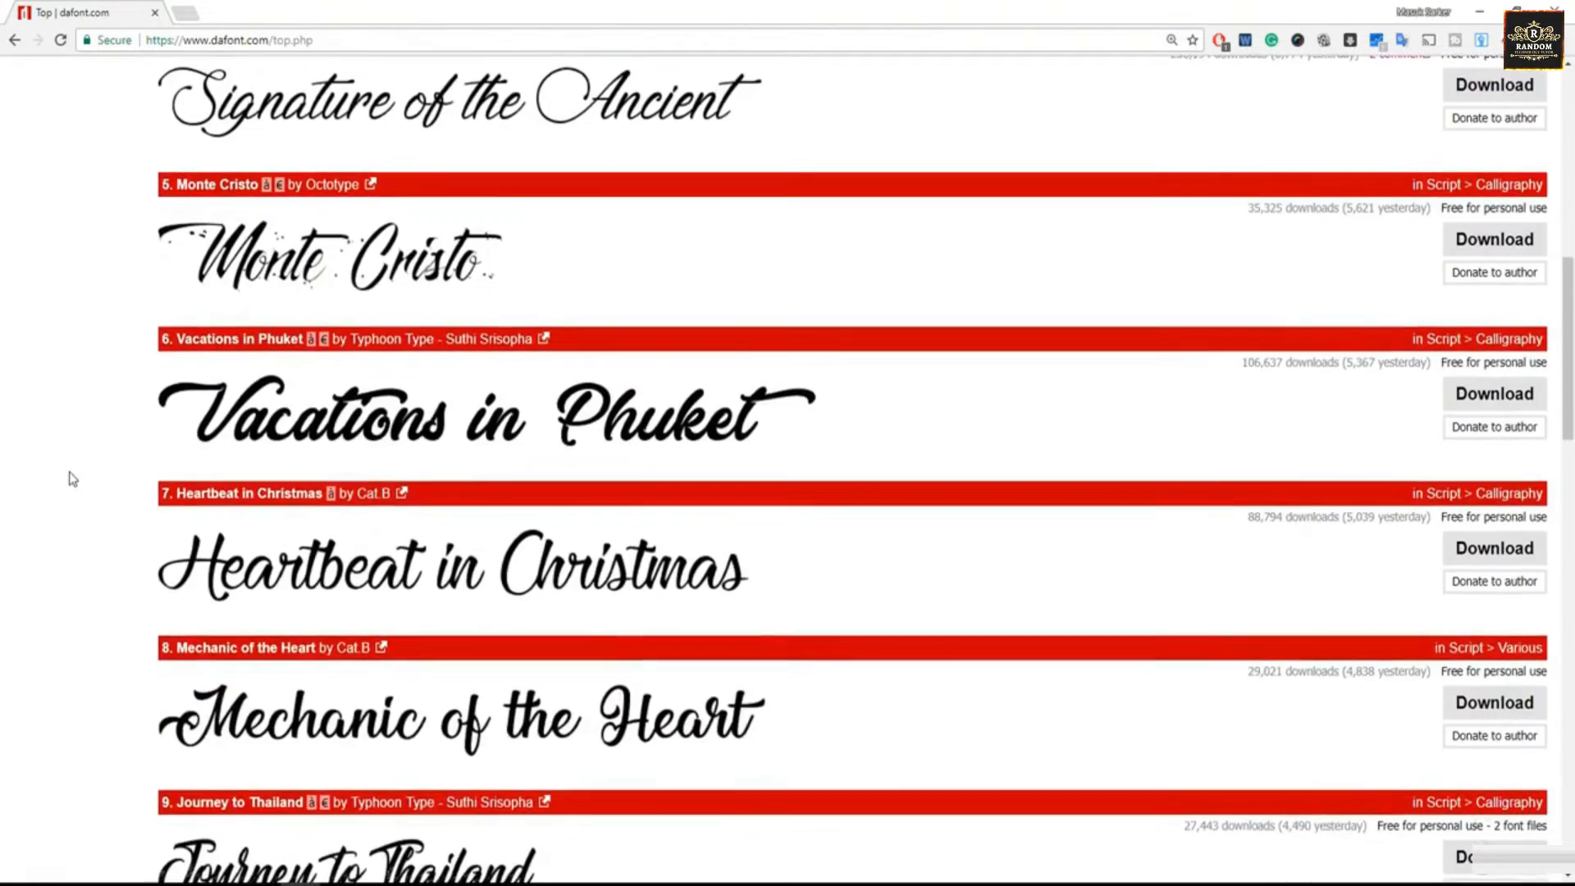
scroll(73, 479, "down", 11)
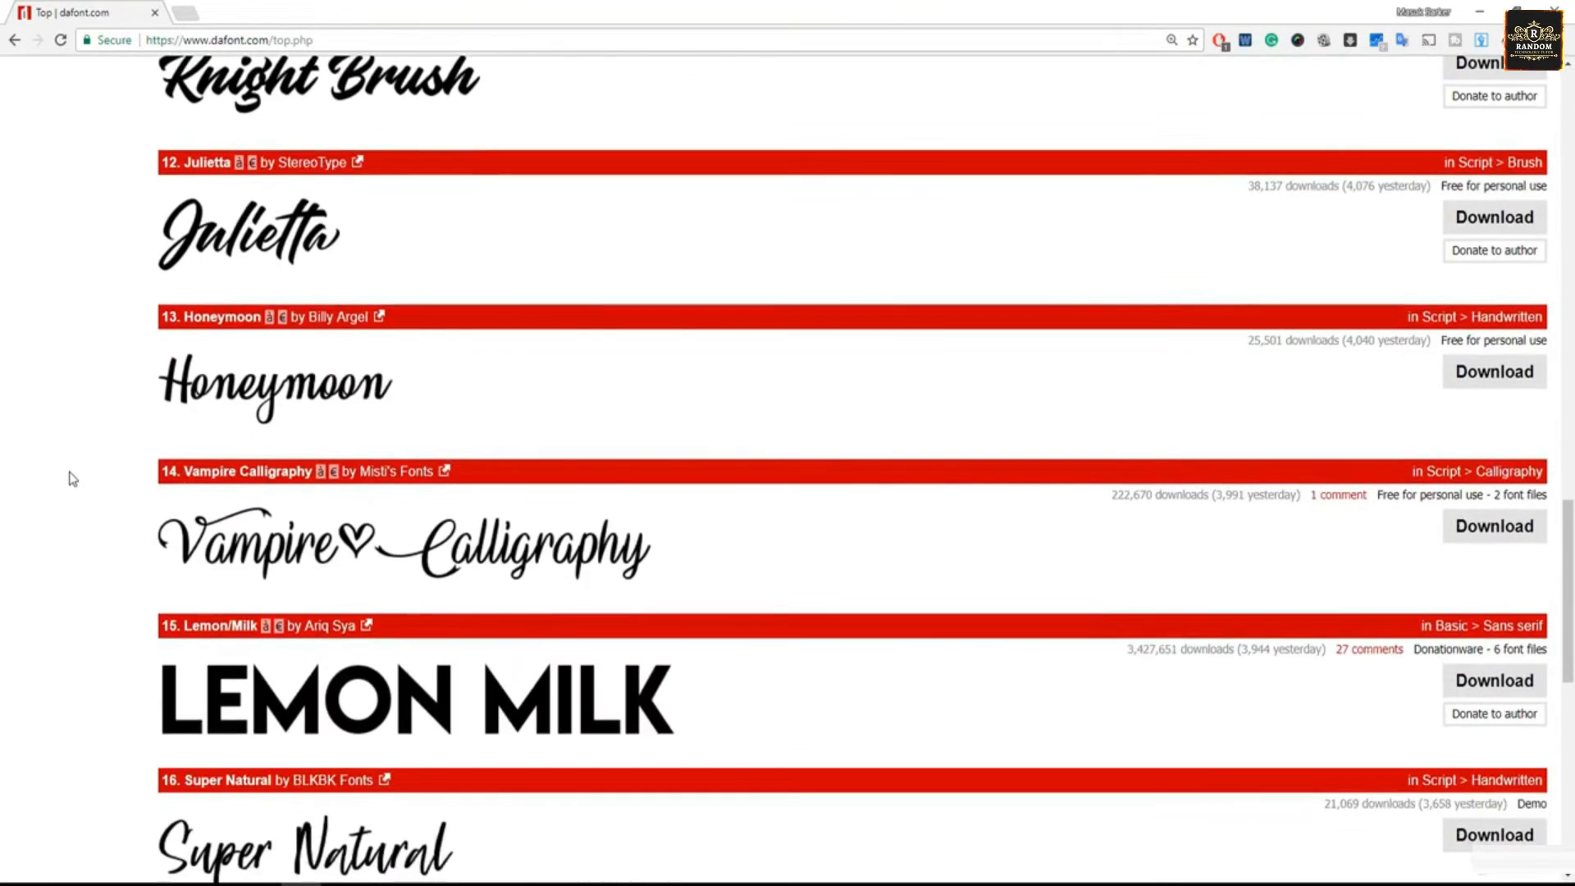
scroll(72, 479, "down", 2)
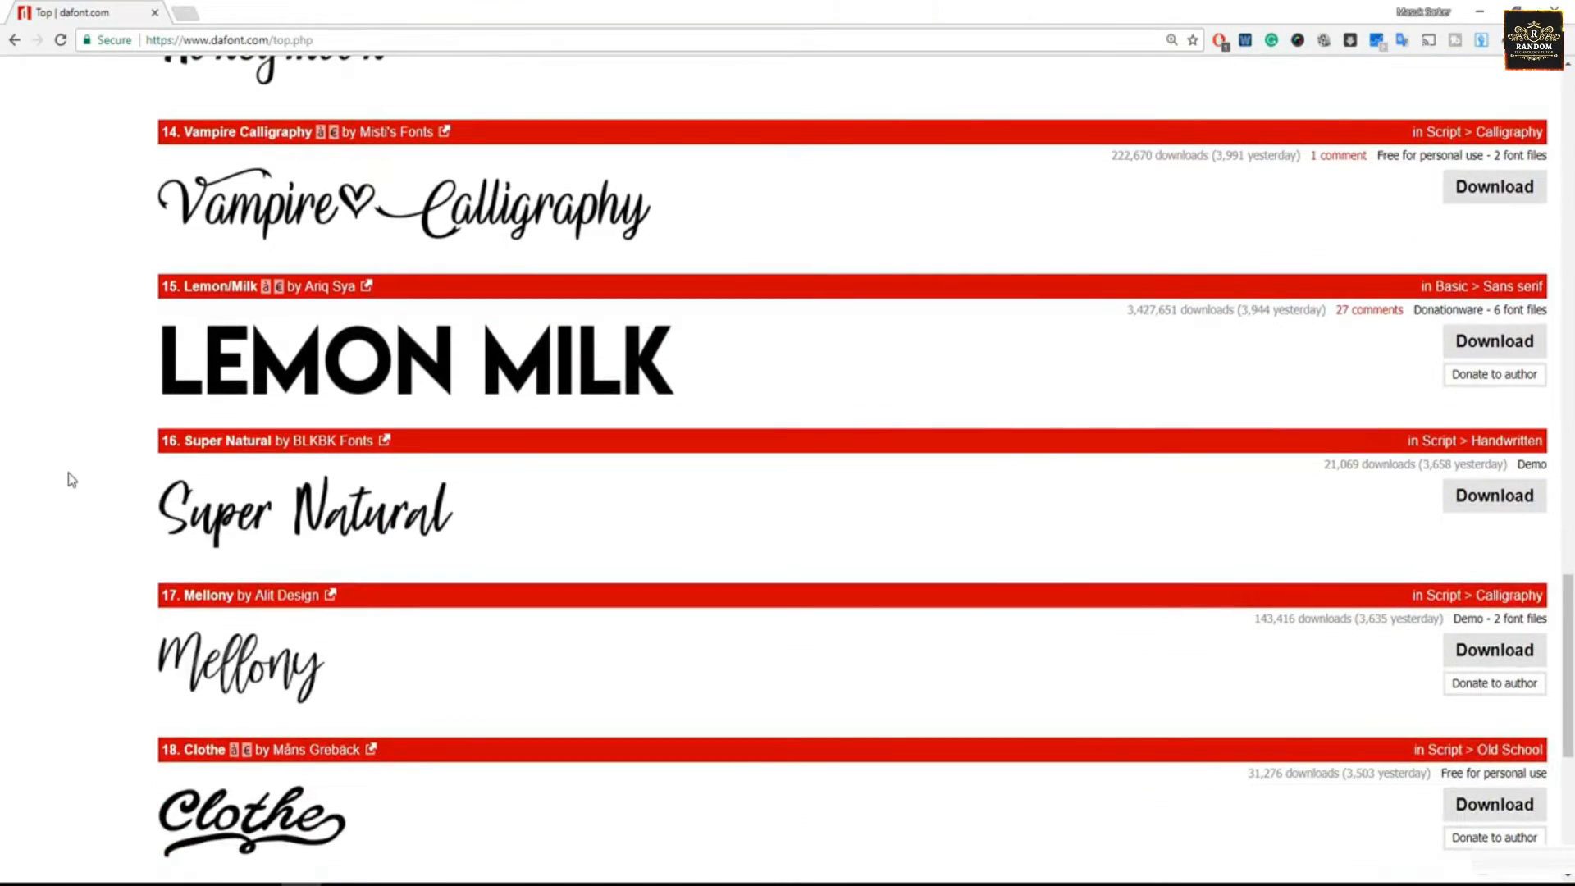
scroll(65, 481, "down", 6)
- Go to page 5 of DaFont's Top fonts list and download the Moon Flower font
left_click(174, 736)
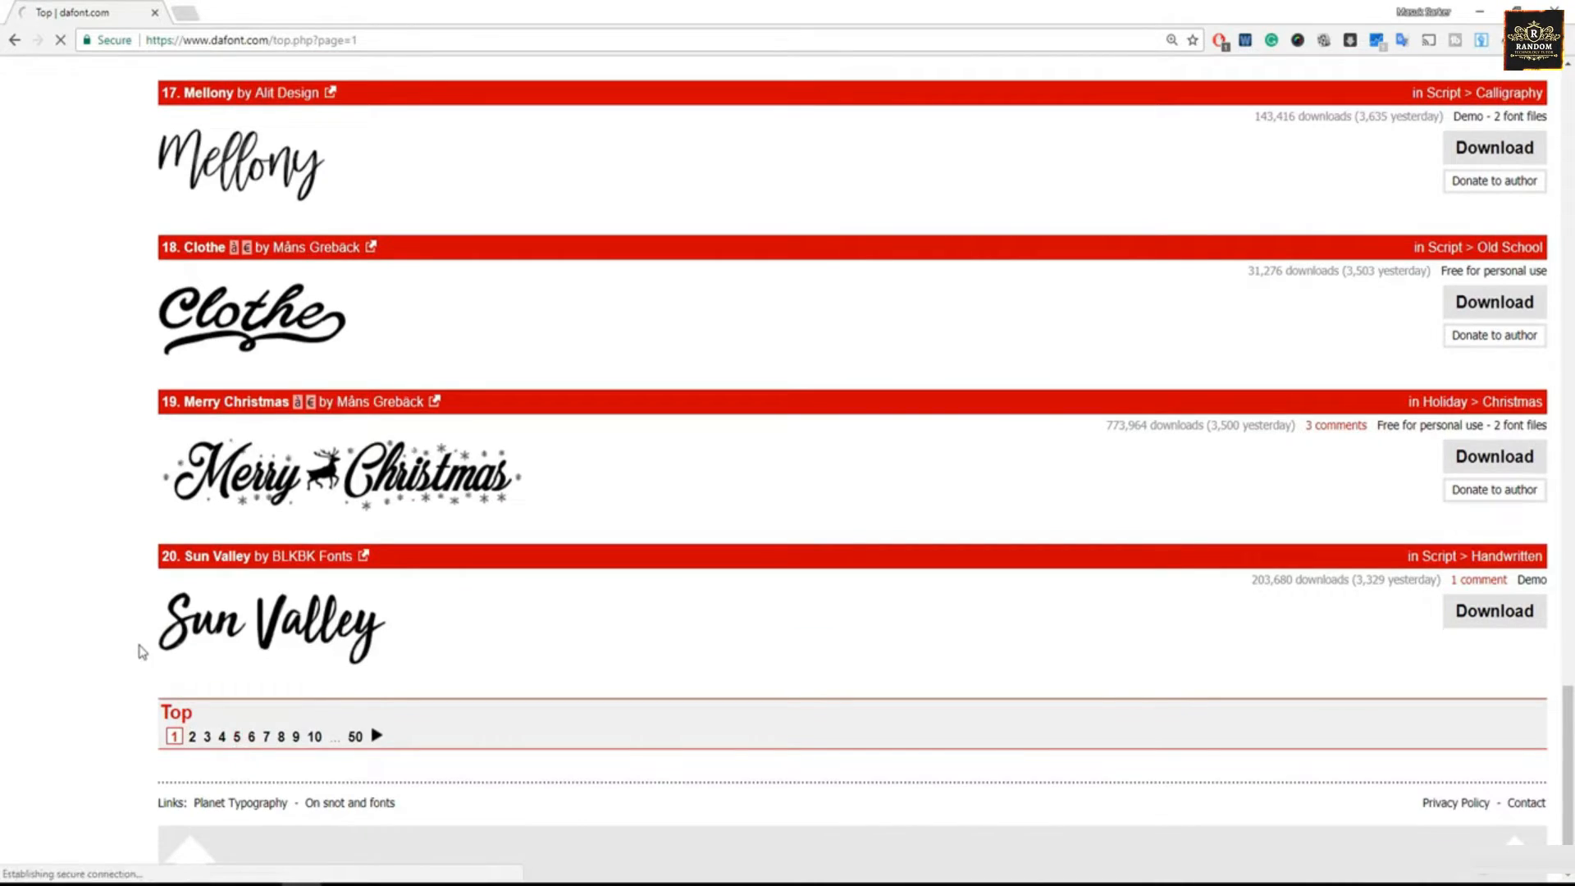
scroll(91, 587, "down", 7)
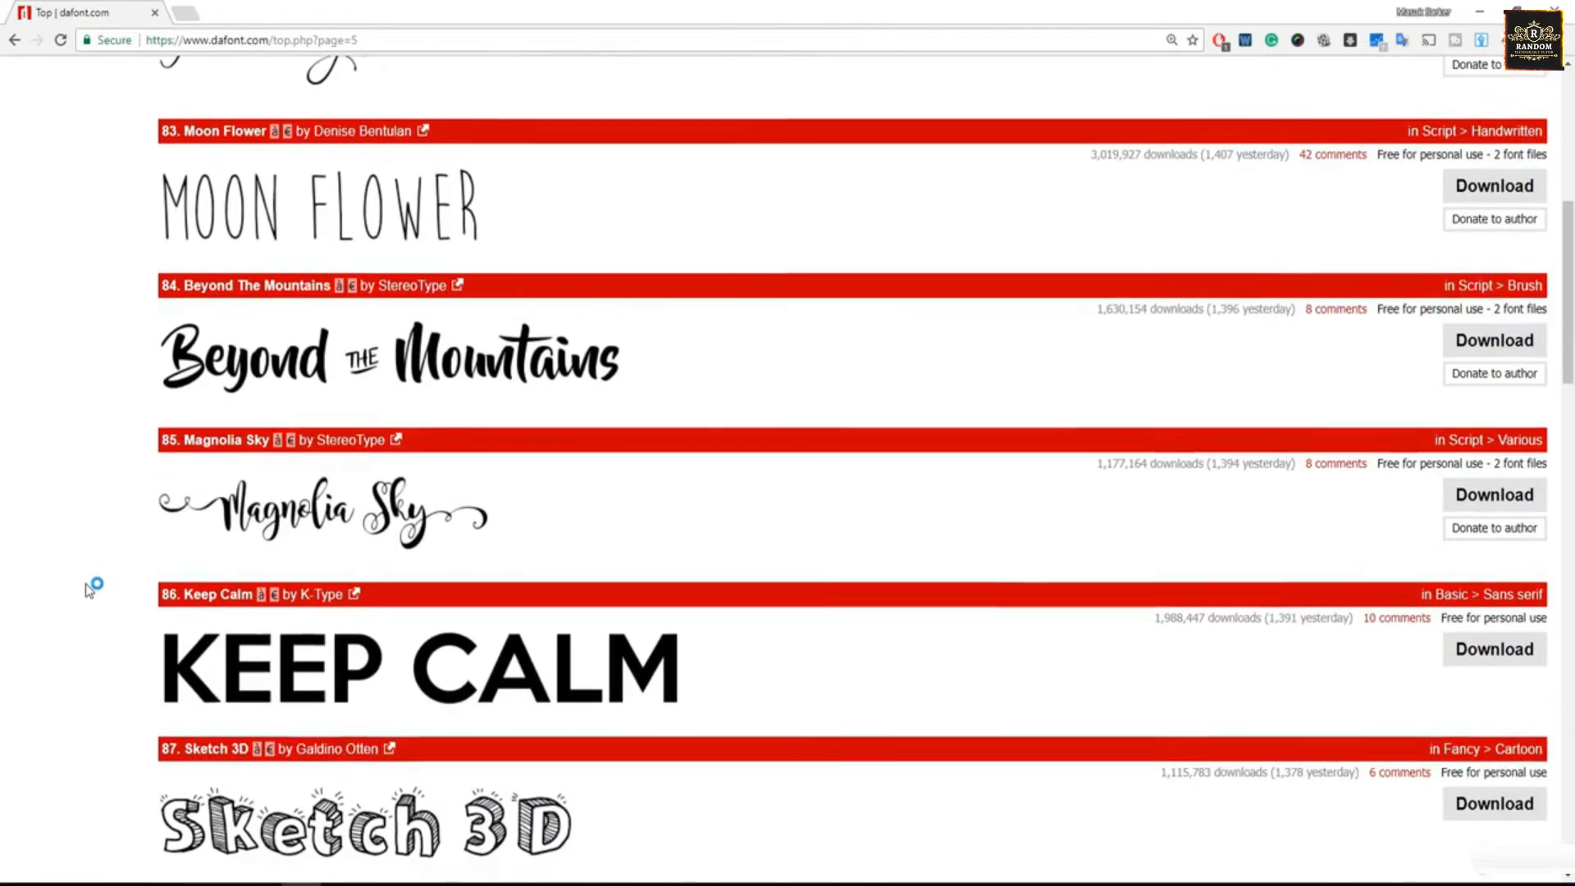
scroll(140, 559, "up", 4)
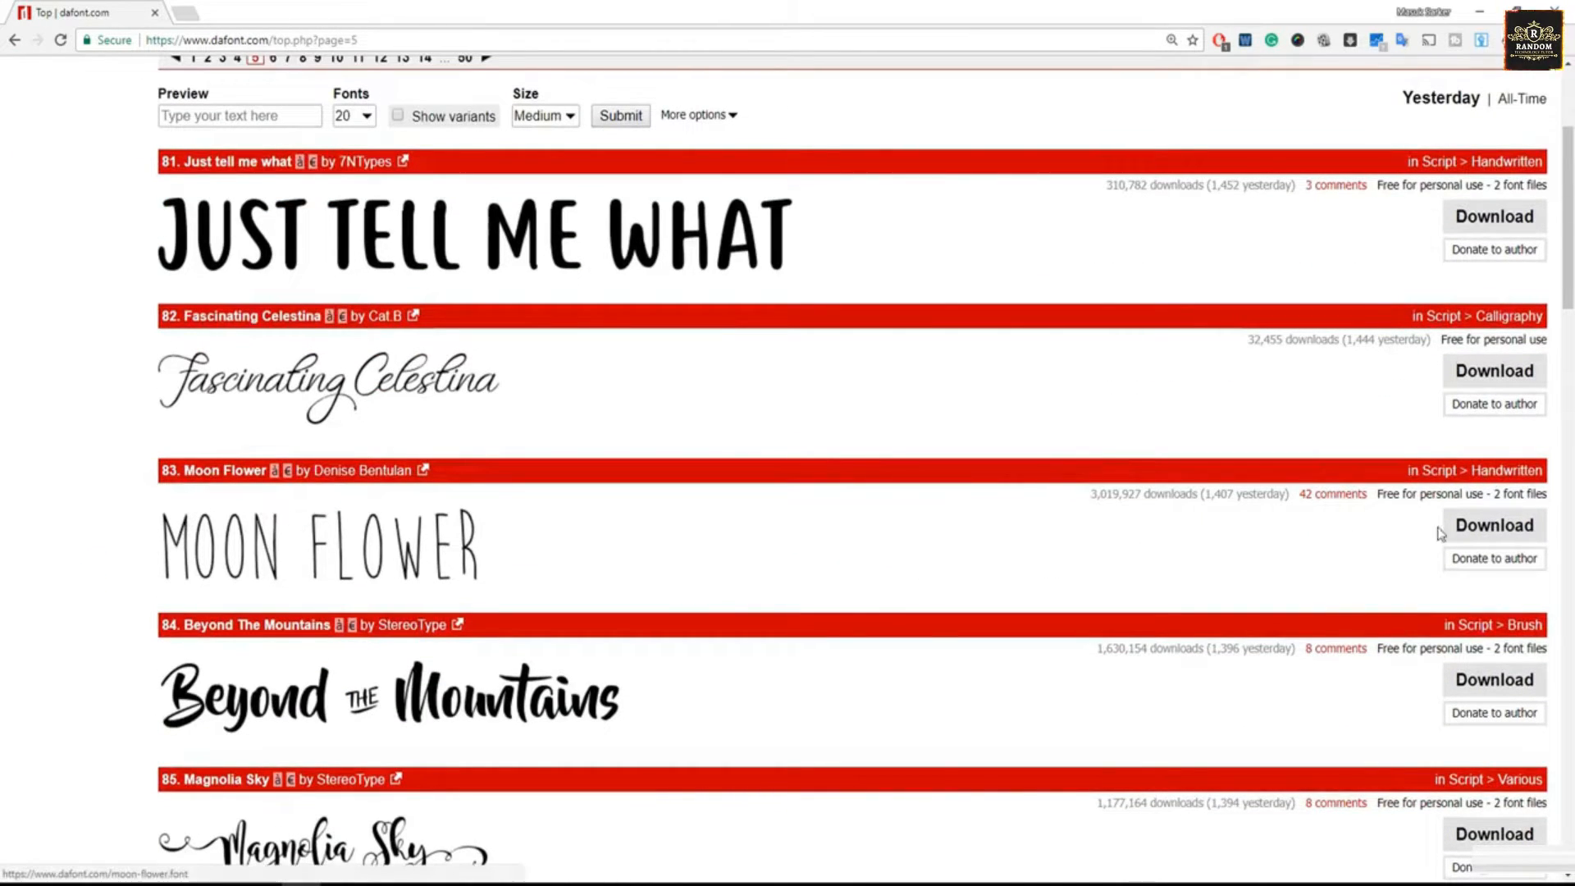
left_click(1494, 525)
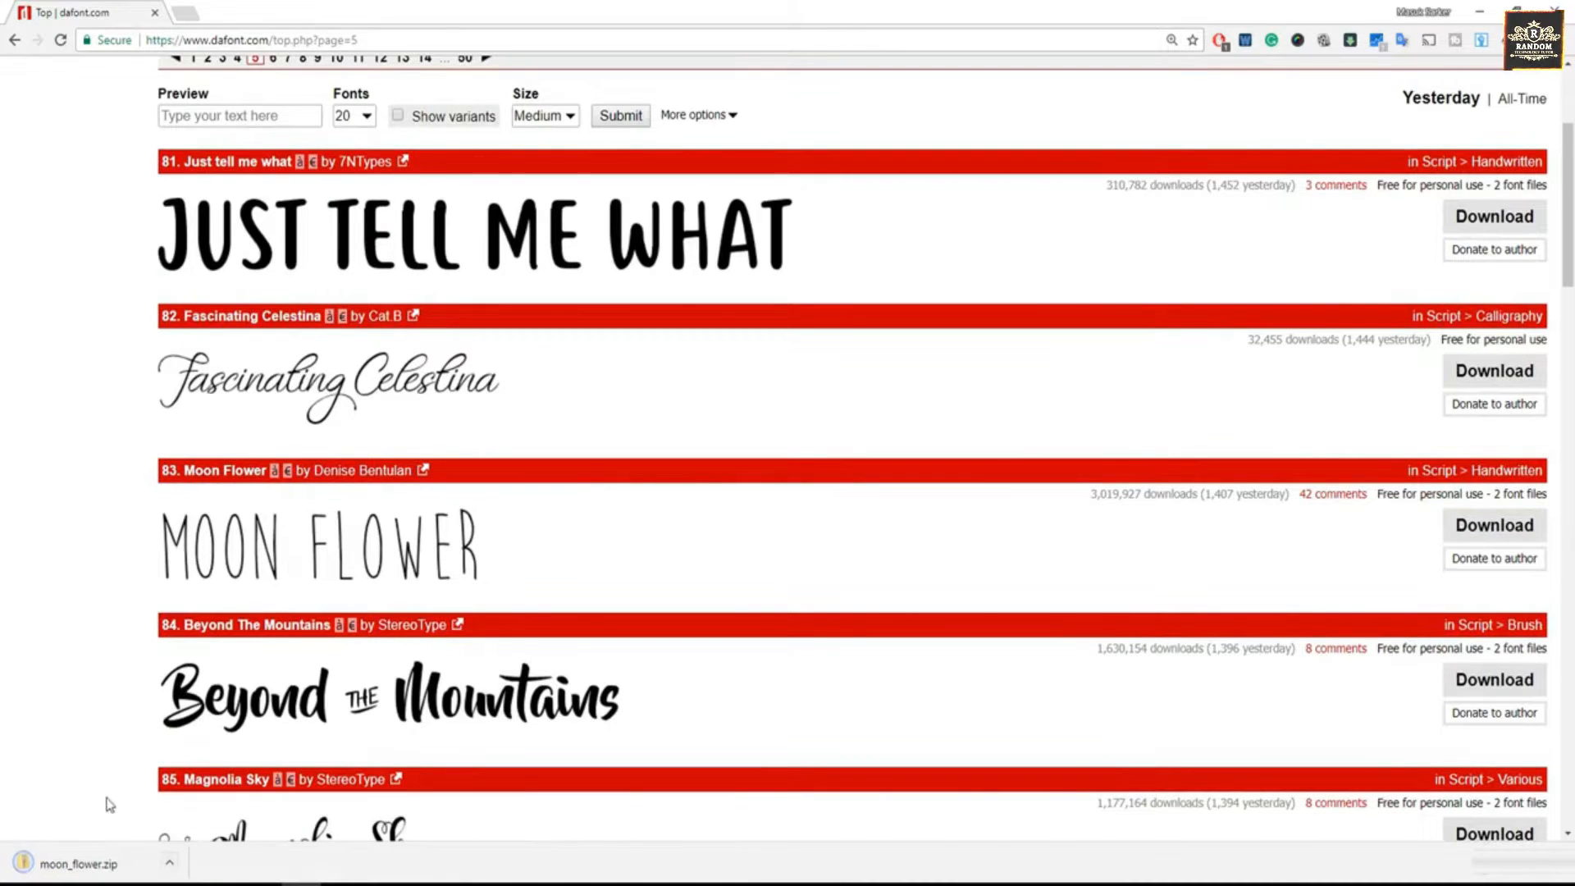
- Show the downloaded moon_flower.zip in its folder and extract its contents directly into Downloads
left_click(170, 863)
left_click(218, 808)
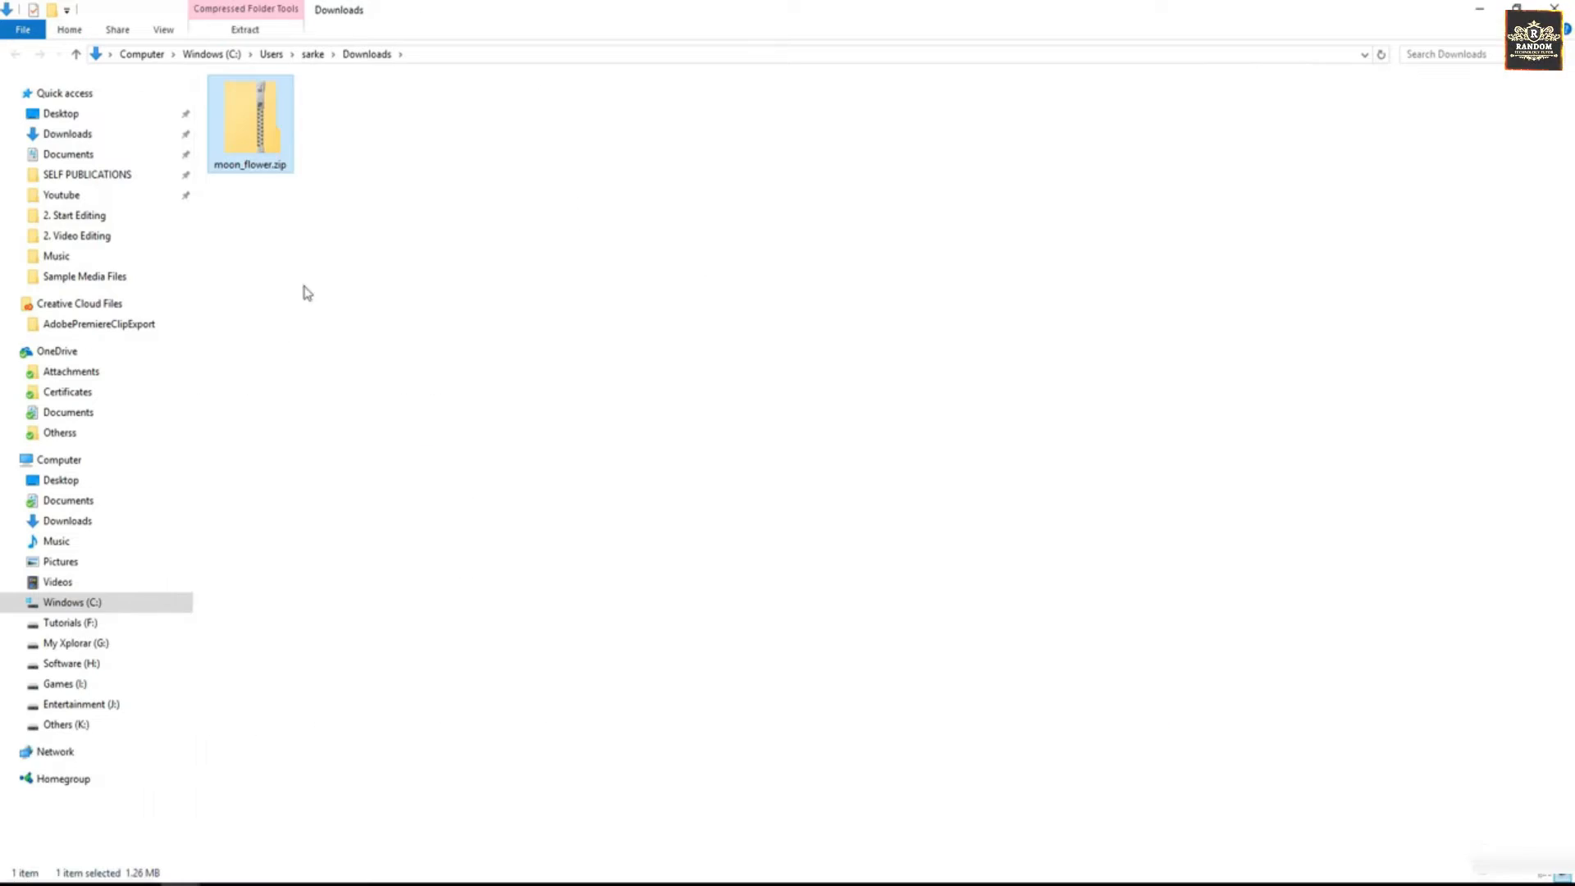
right_click(240, 133)
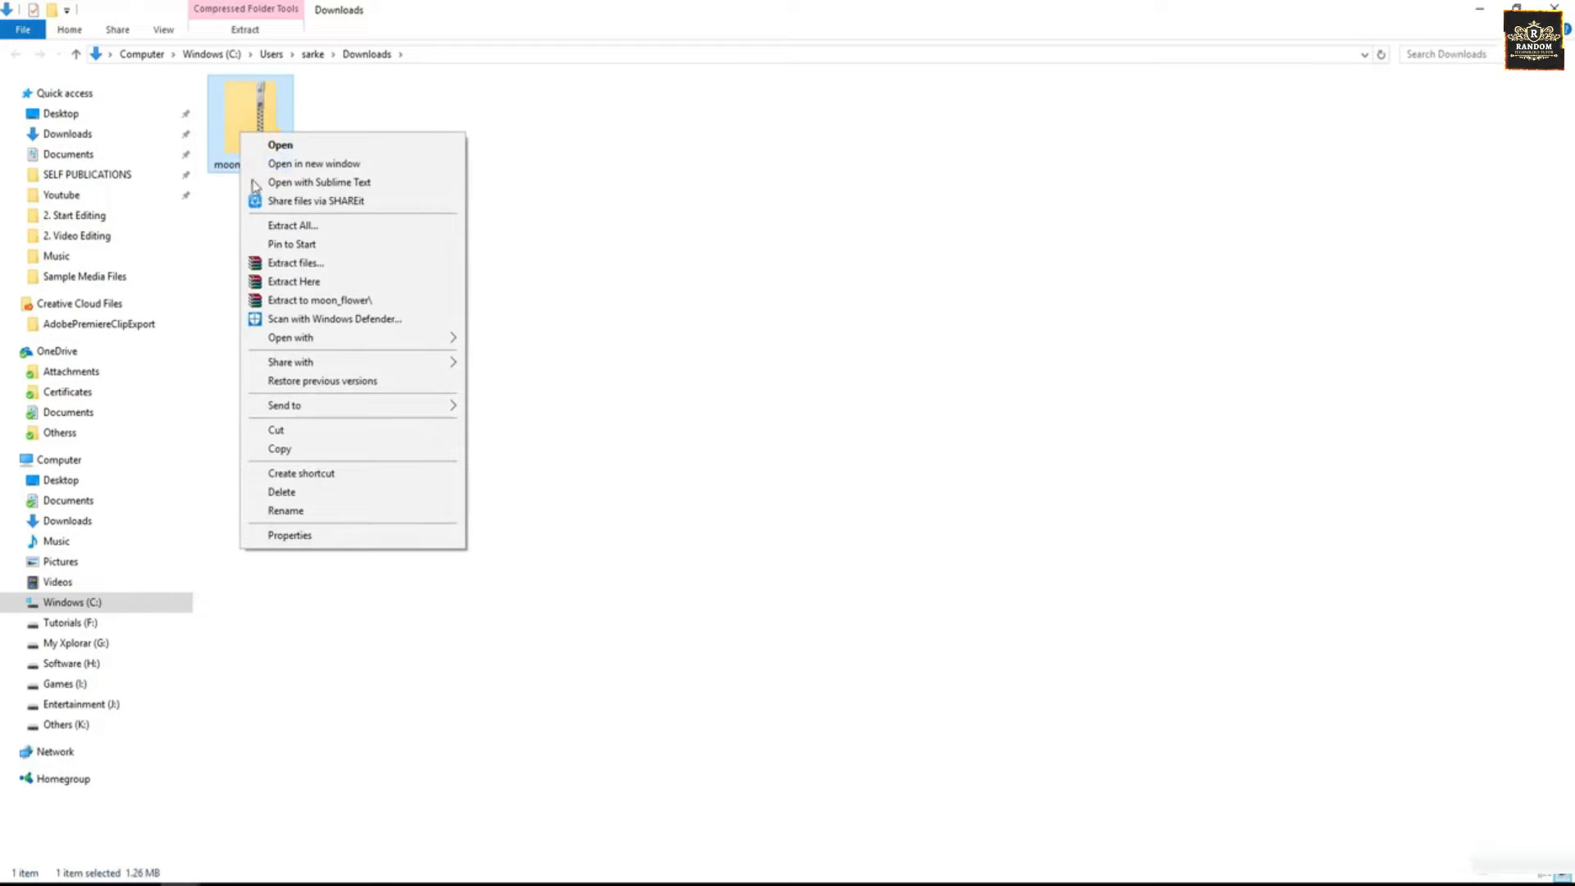
left_click(273, 286)
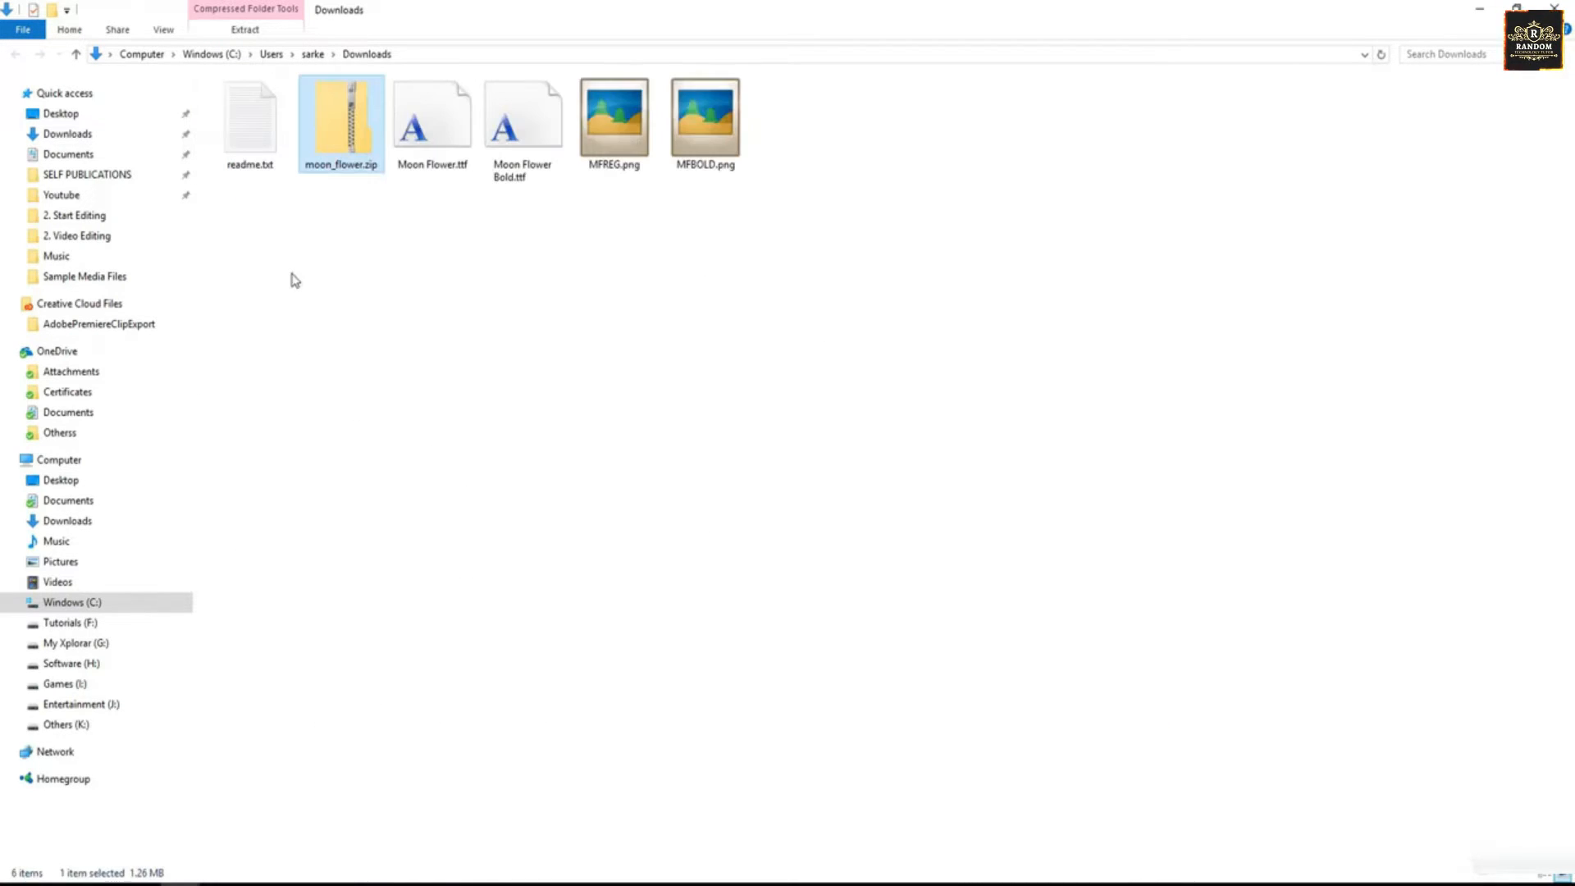
- Install the Moon Flower.ttf font on the system and close its preview window
double_click(431, 132)
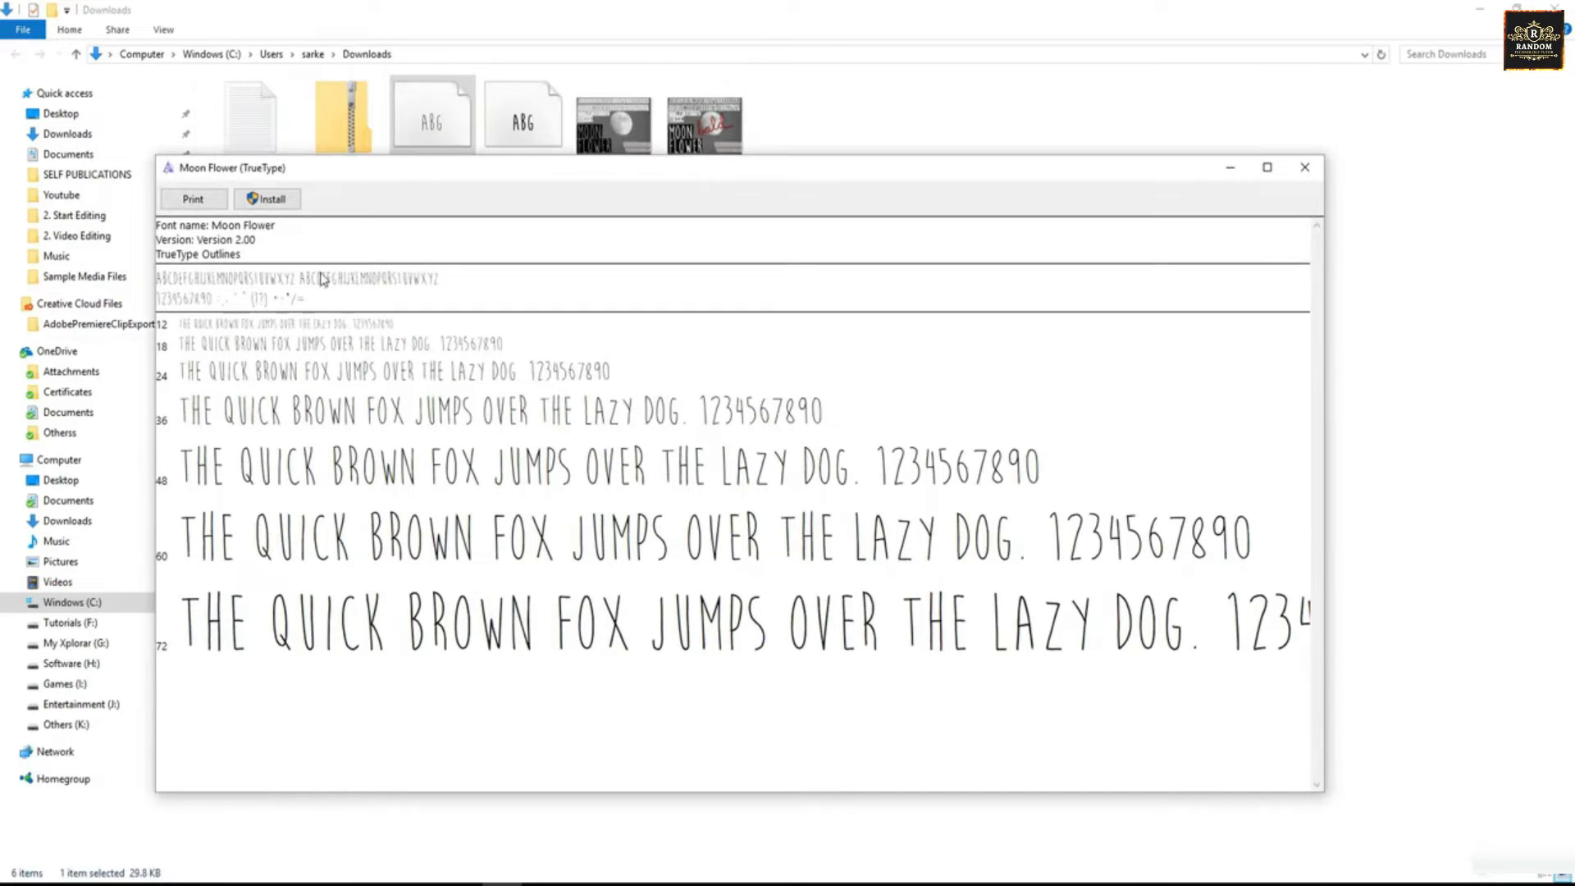
left_click(269, 199)
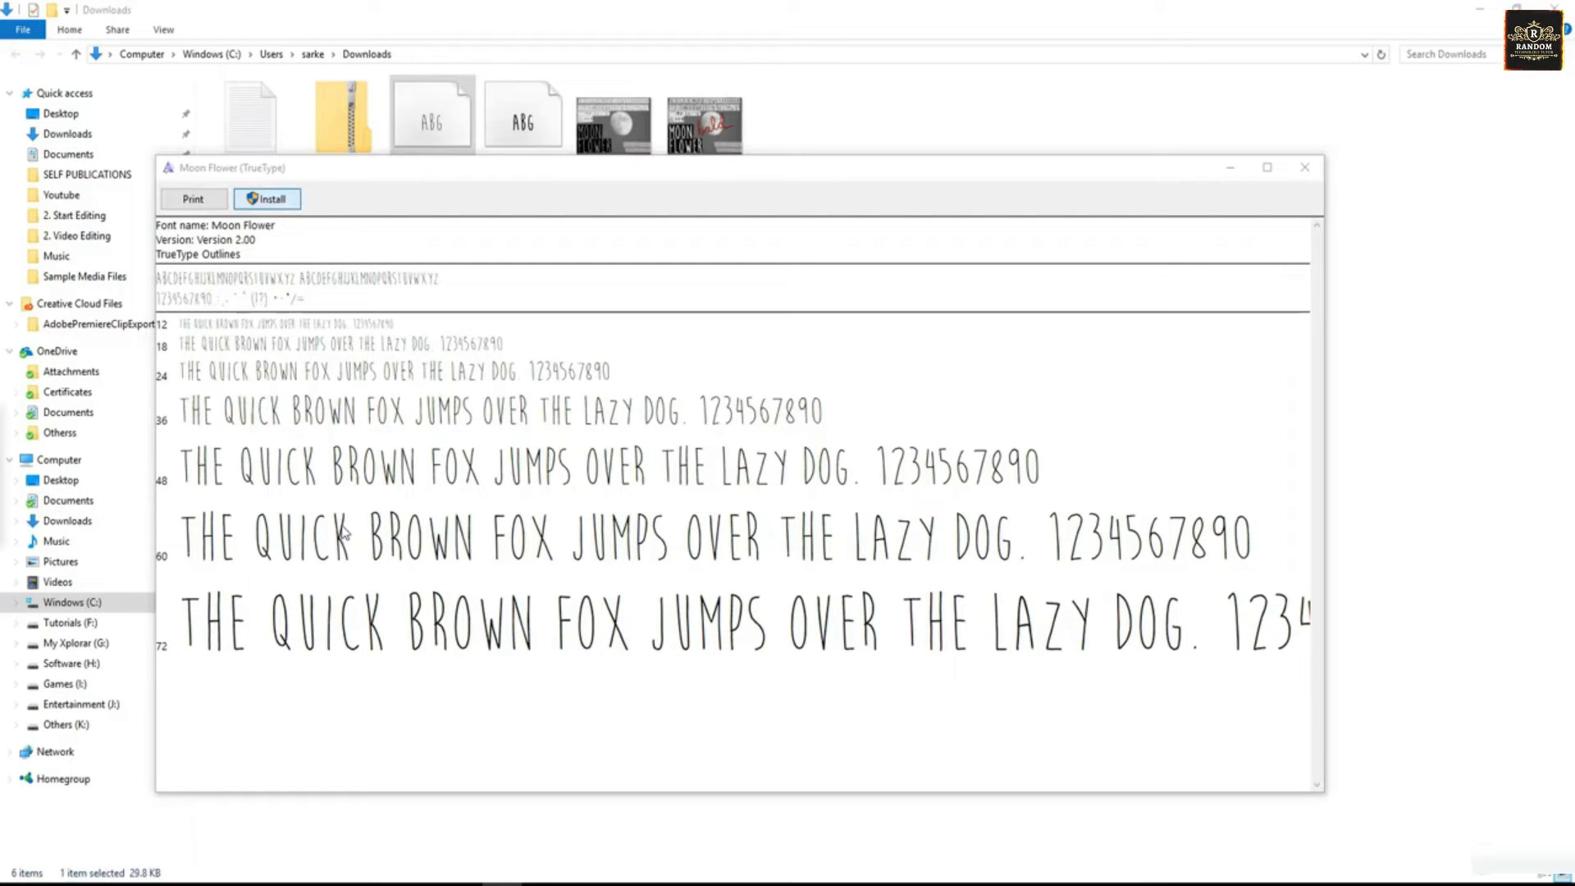
left_click(1304, 166)
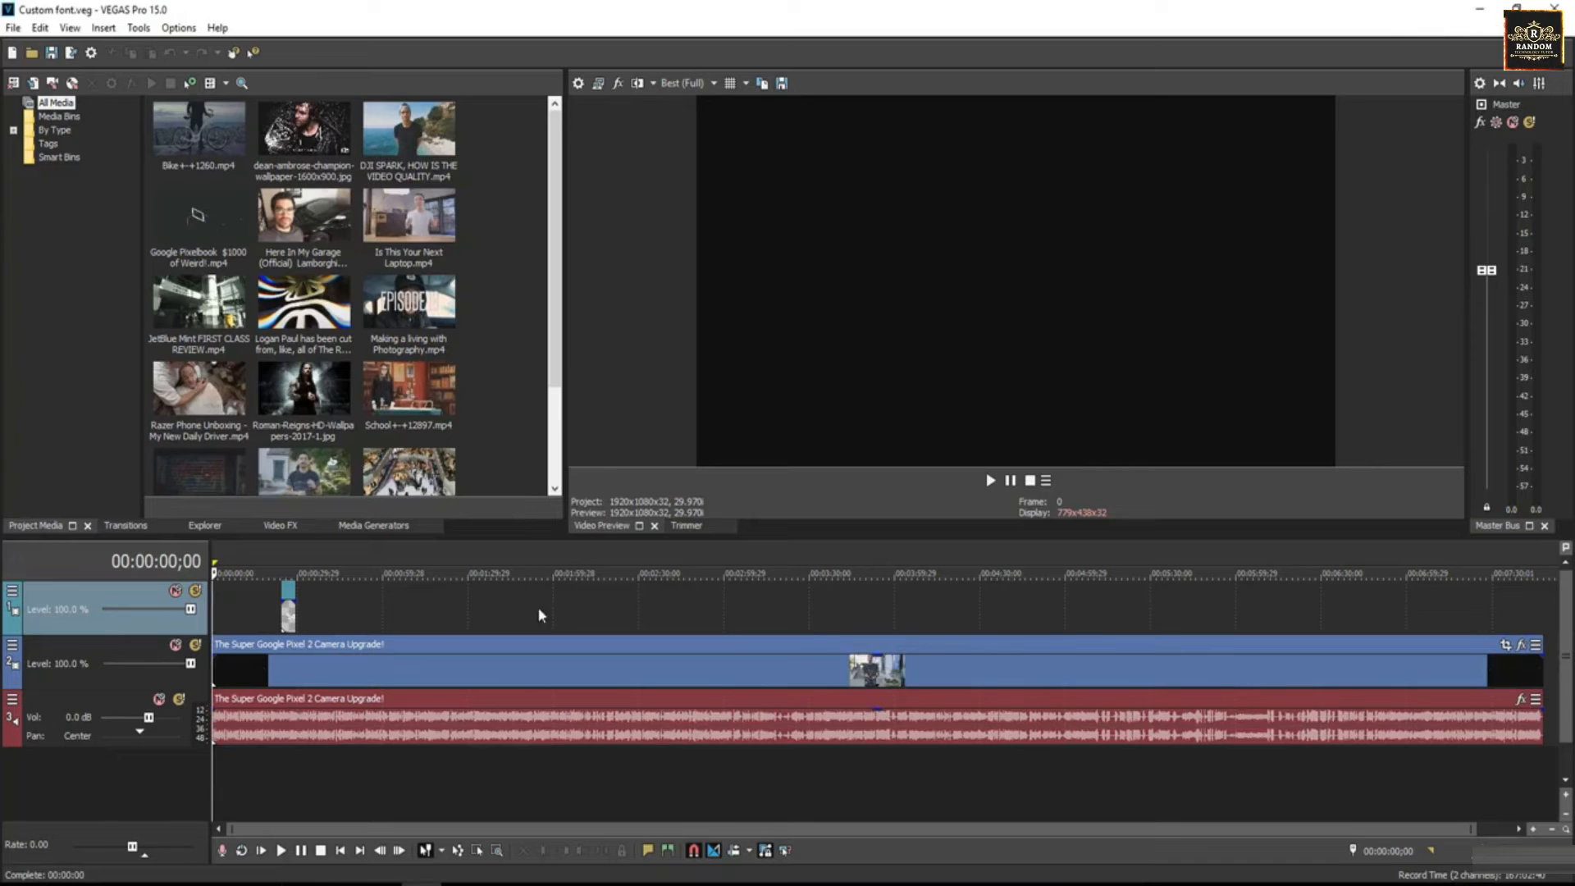
- Check the font list of the Sample Text title for the newly installed Moon Flower font and close the title settings
left_click_drag(1473, 829, 410, 831)
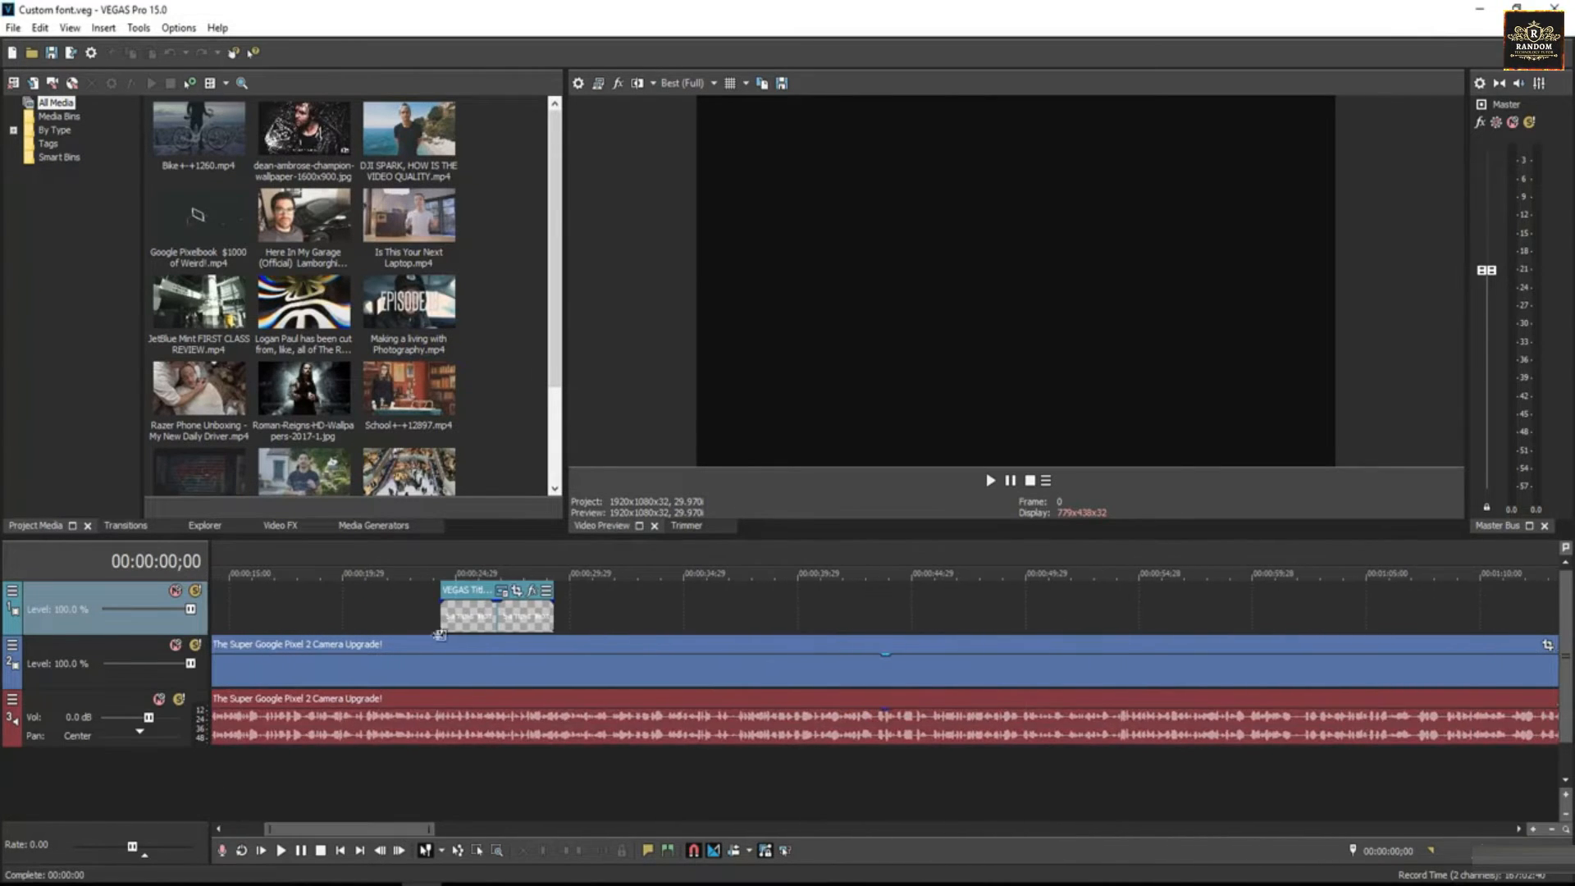
left_click(503, 591)
triple_click(383, 426)
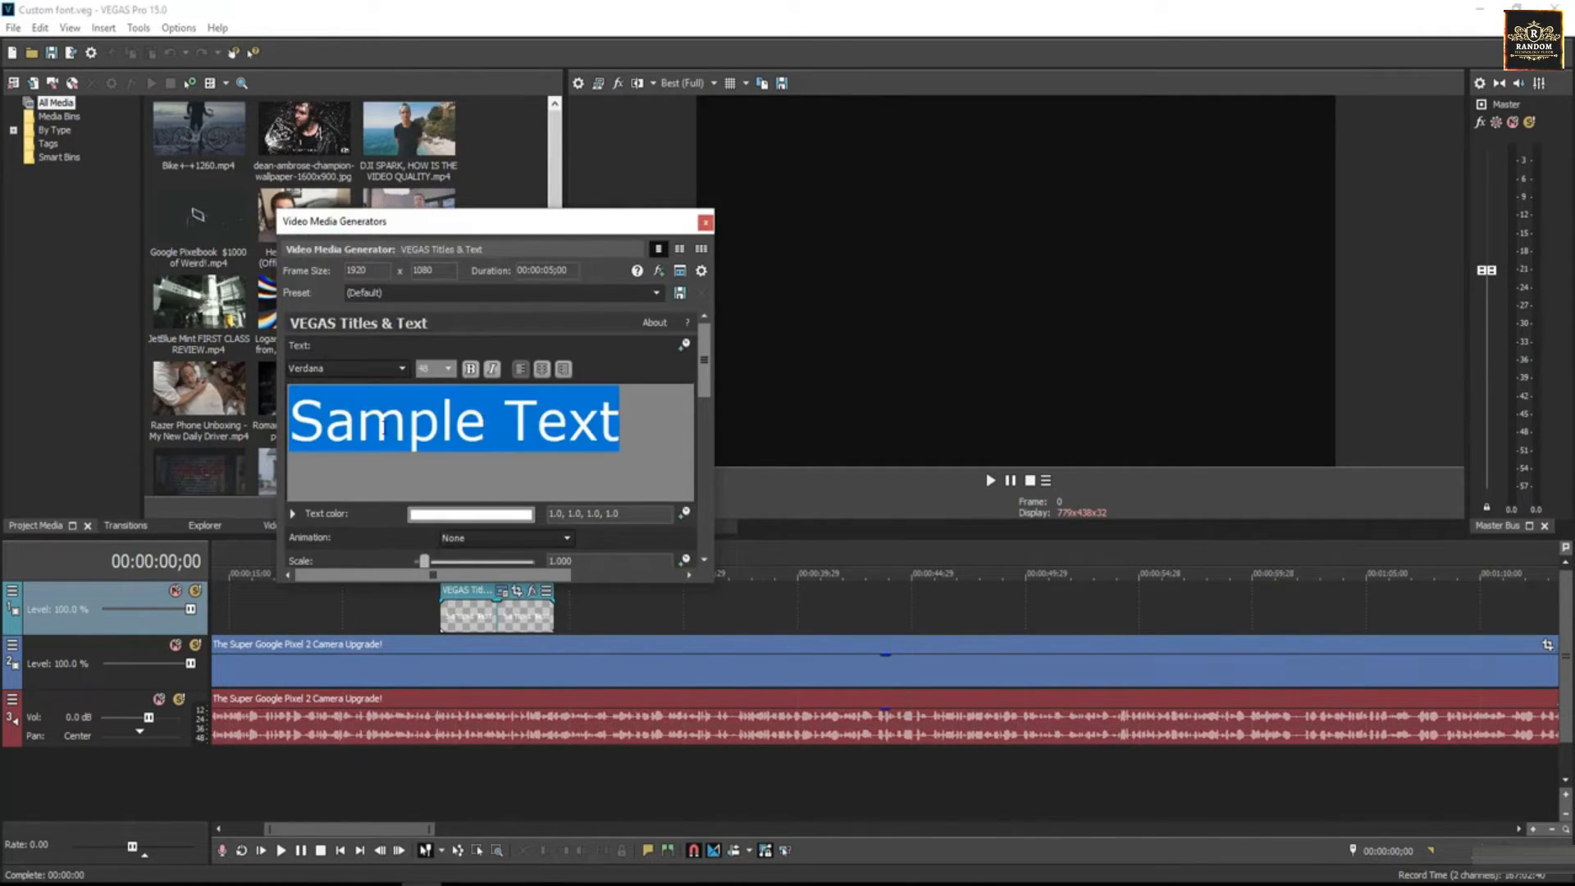
left_click(474, 629)
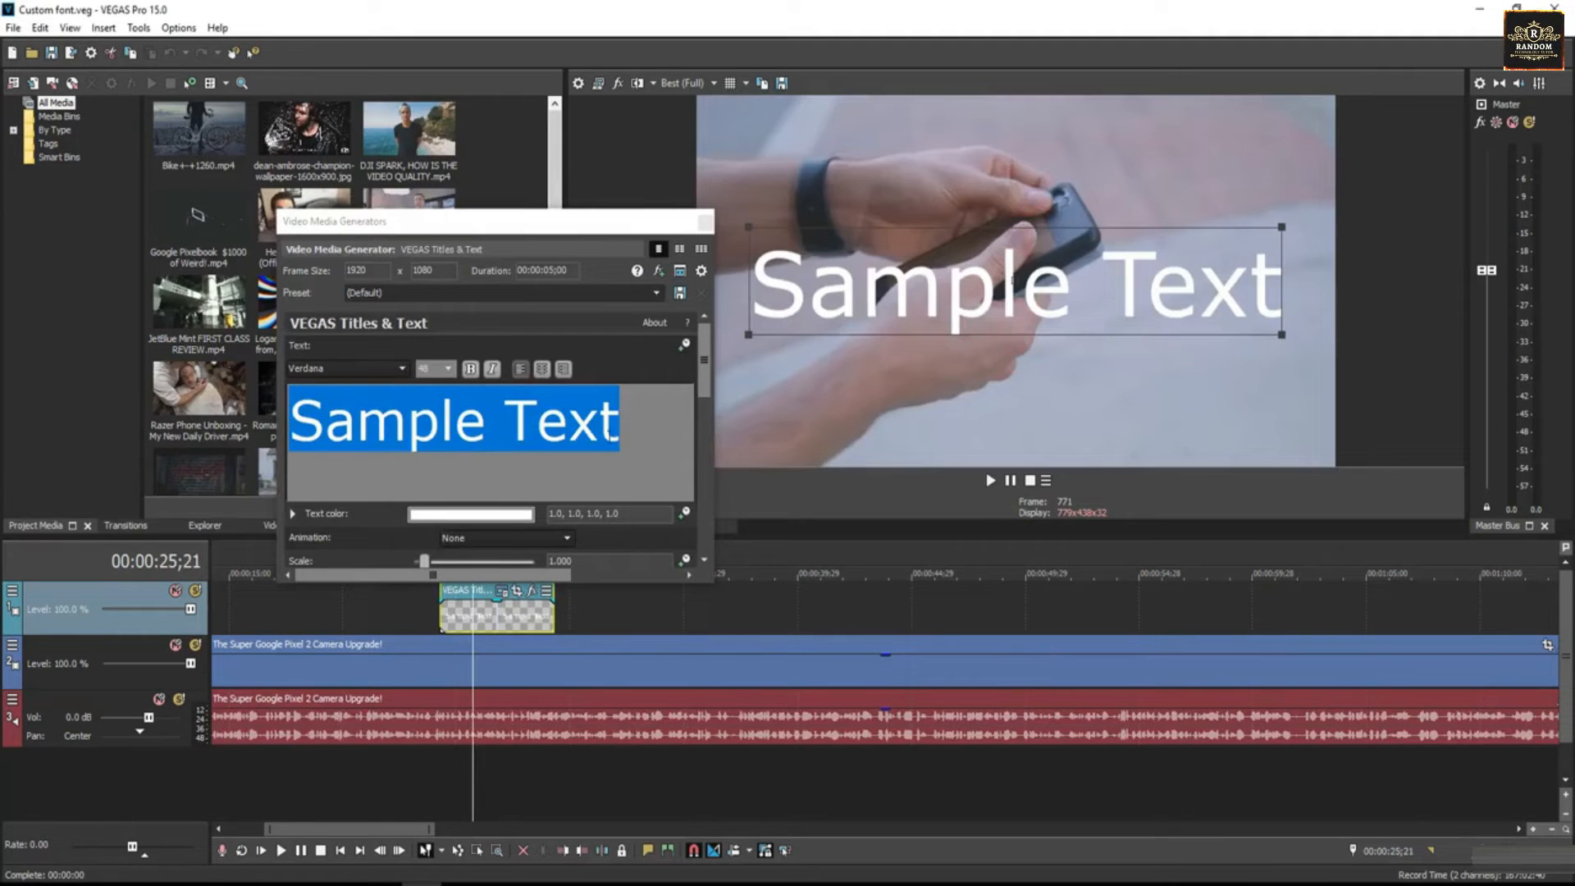
left_click(402, 368)
left_click_drag(399, 664, 404, 566)
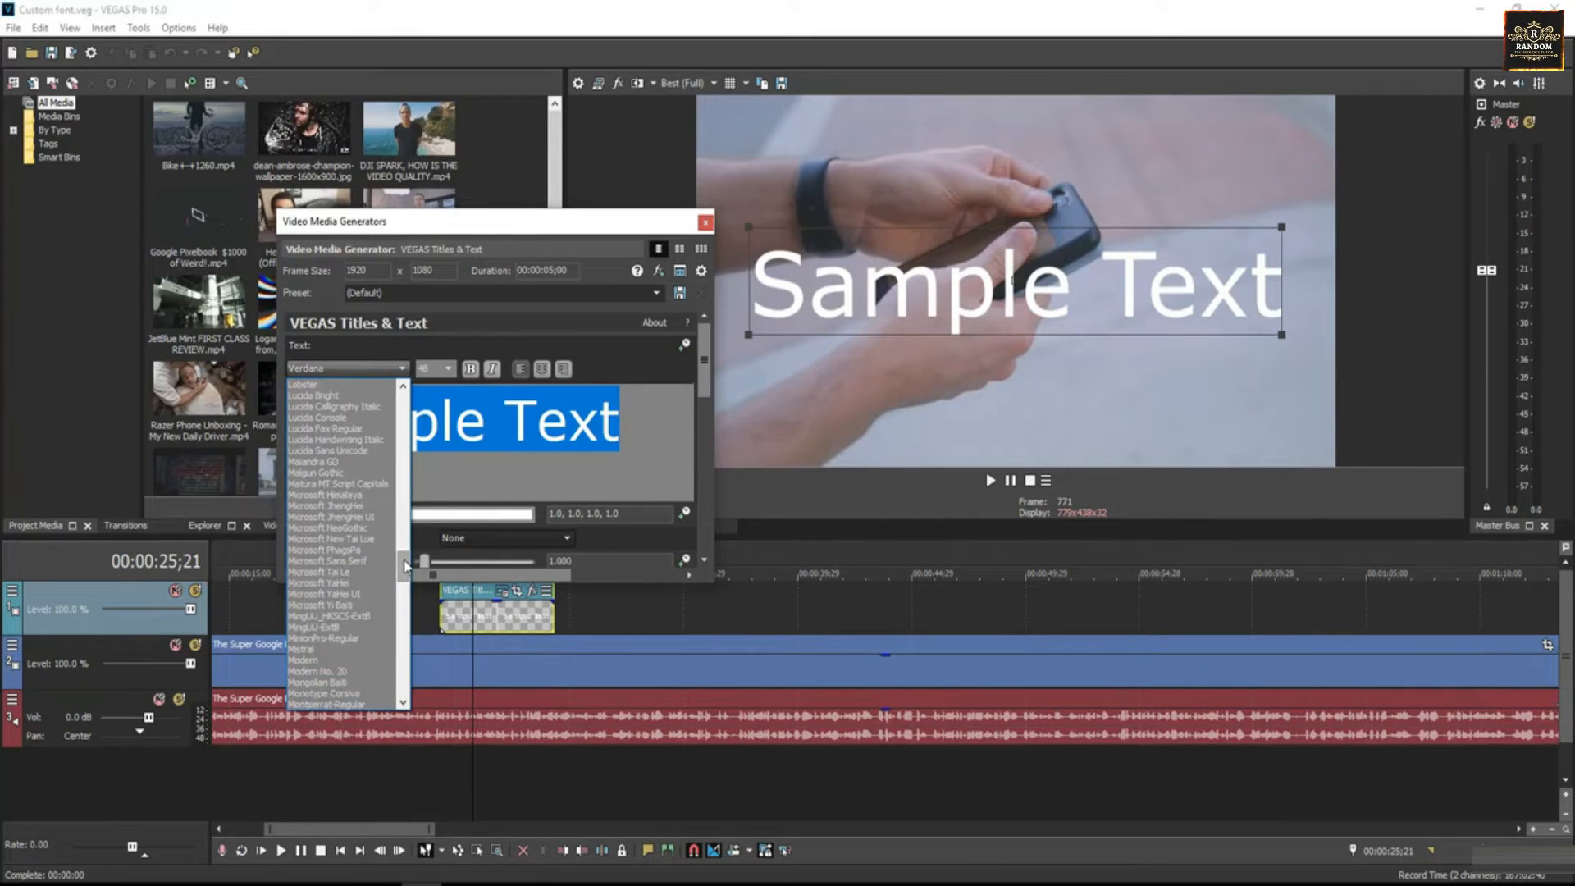
key("Escape")
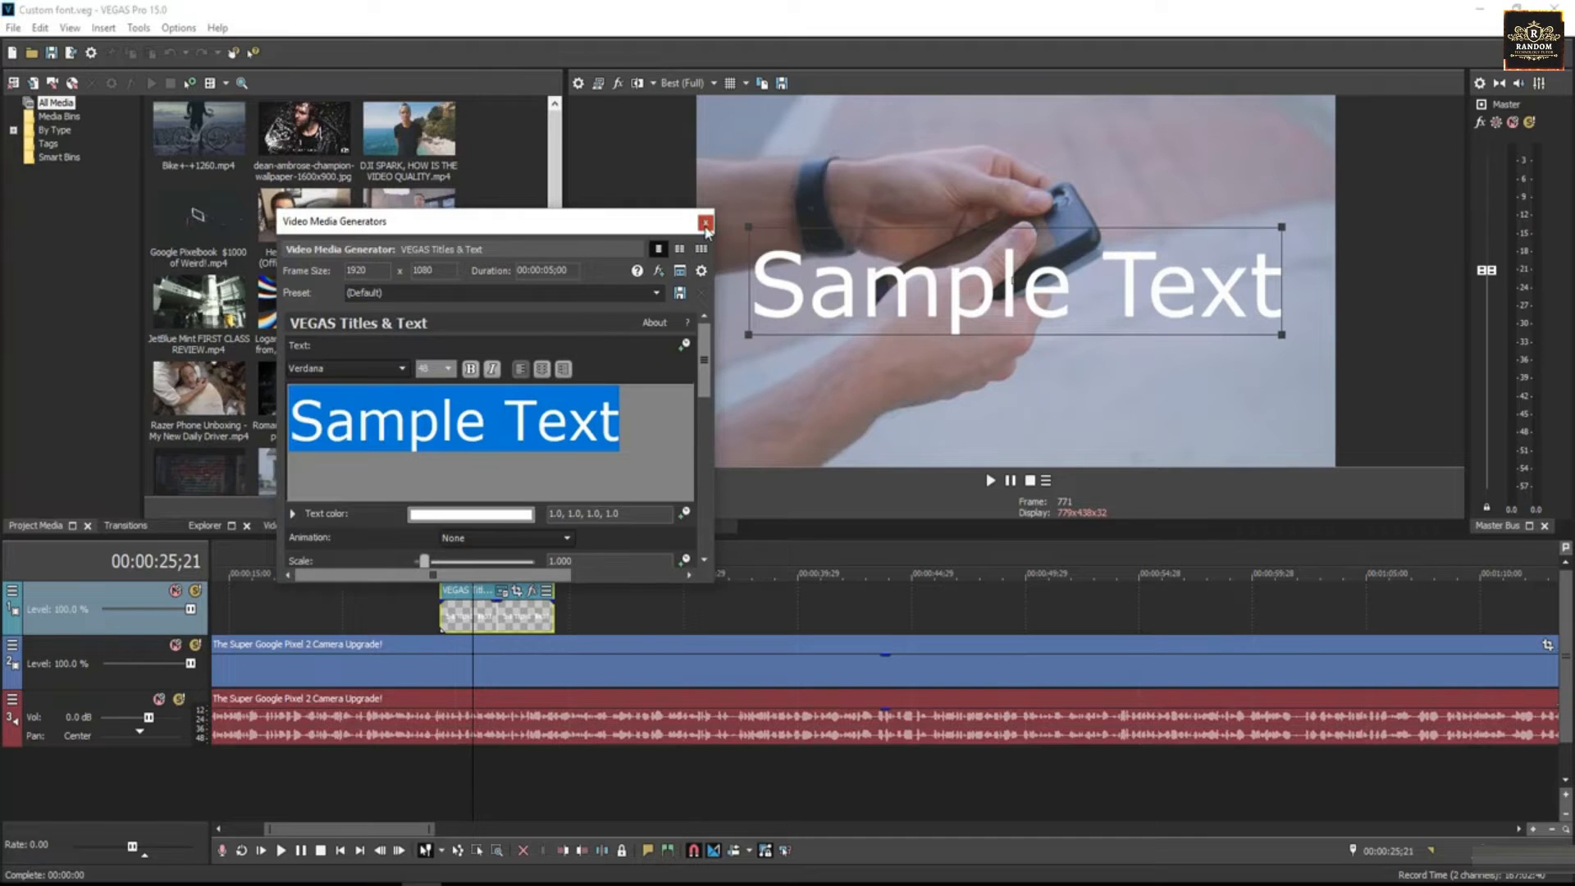
left_click(704, 223)
left_click(421, 613)
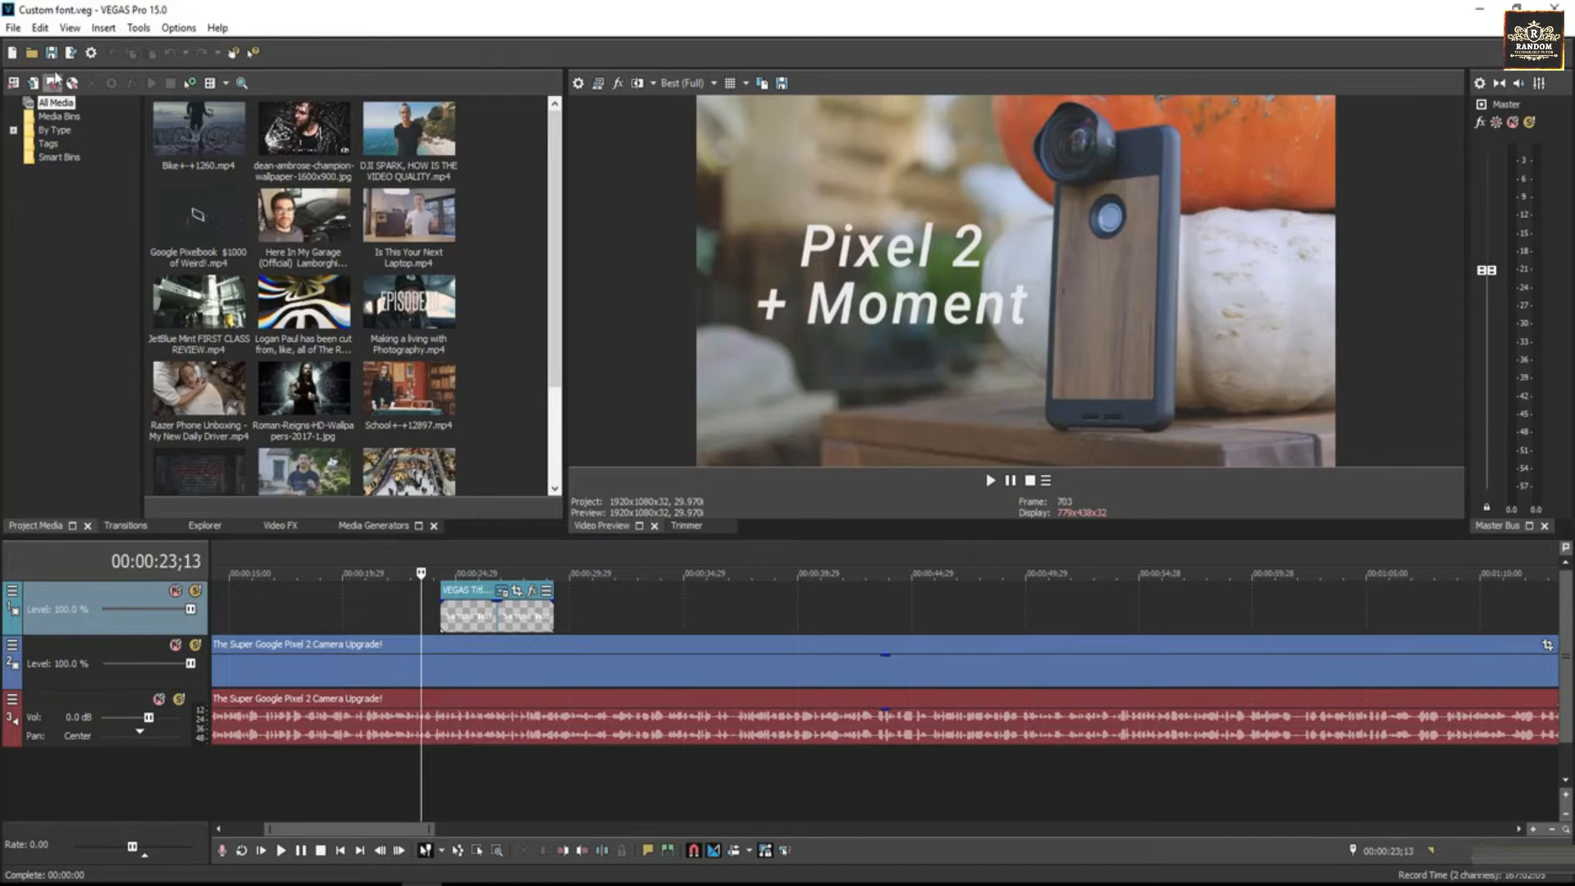
- Save the project on the Desktop as Custom font.veg and restart VEGAS Pro from that file
left_click(13, 27)
left_click(64, 123)
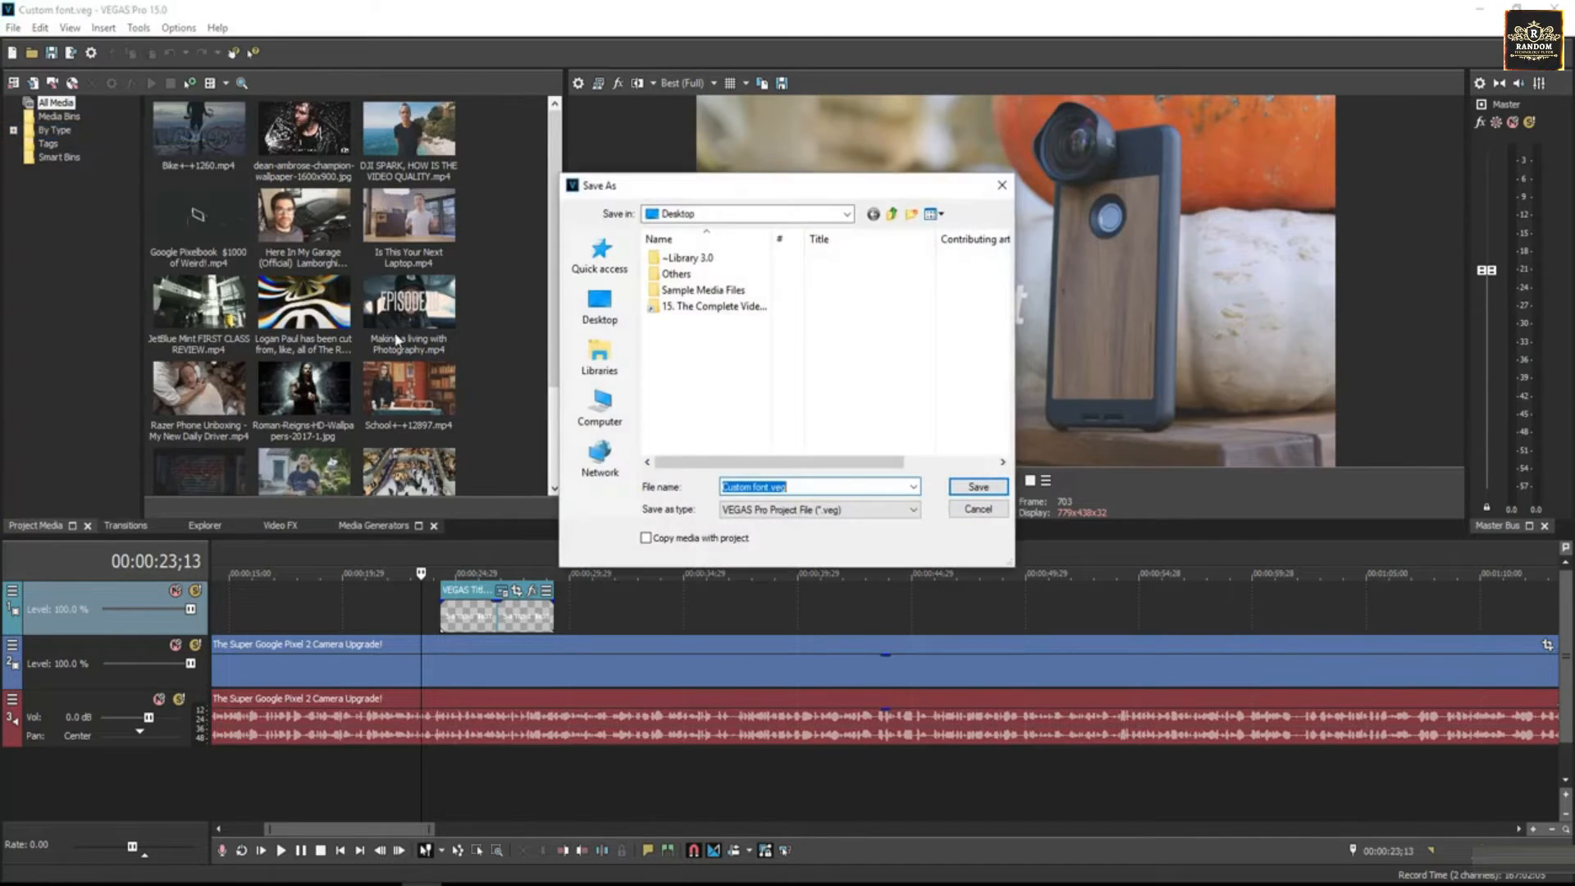
left_click(600, 303)
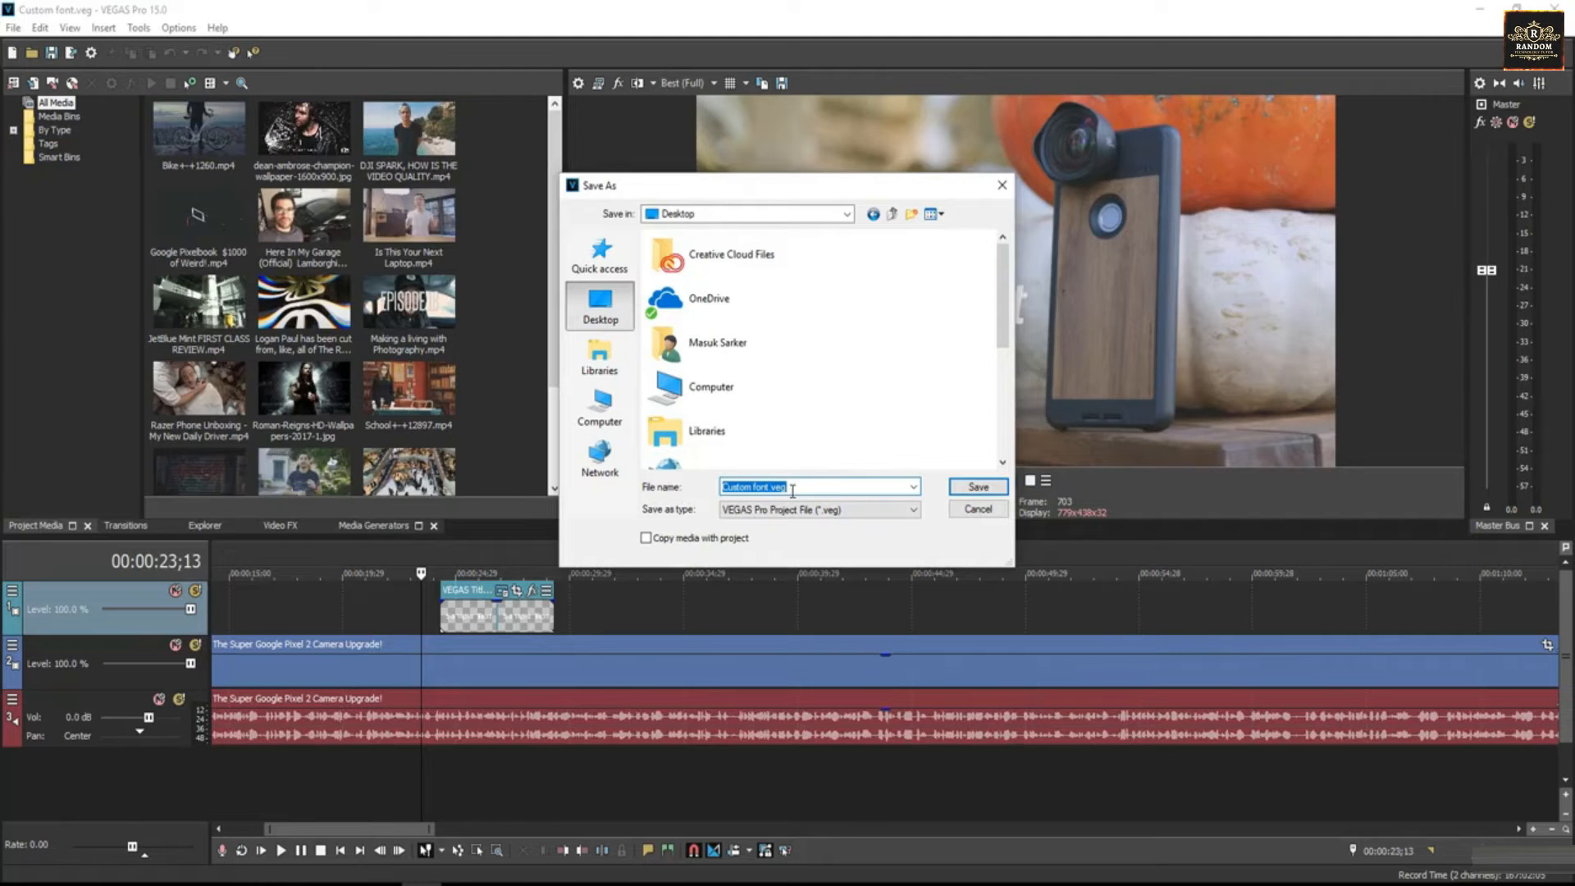
left_click(956, 490)
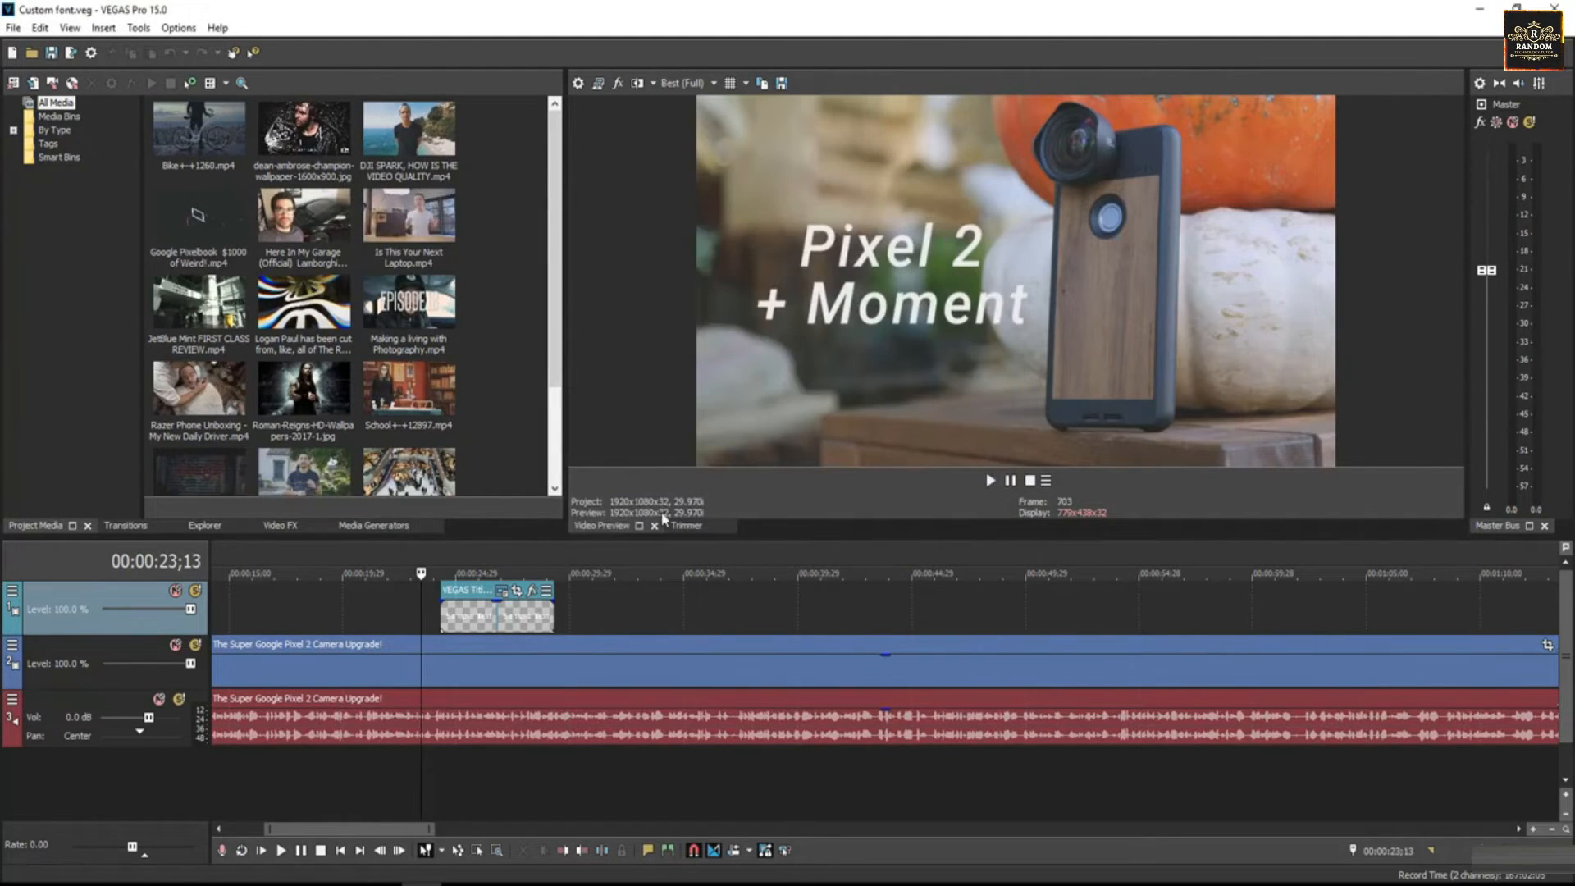
left_click(1554, 8)
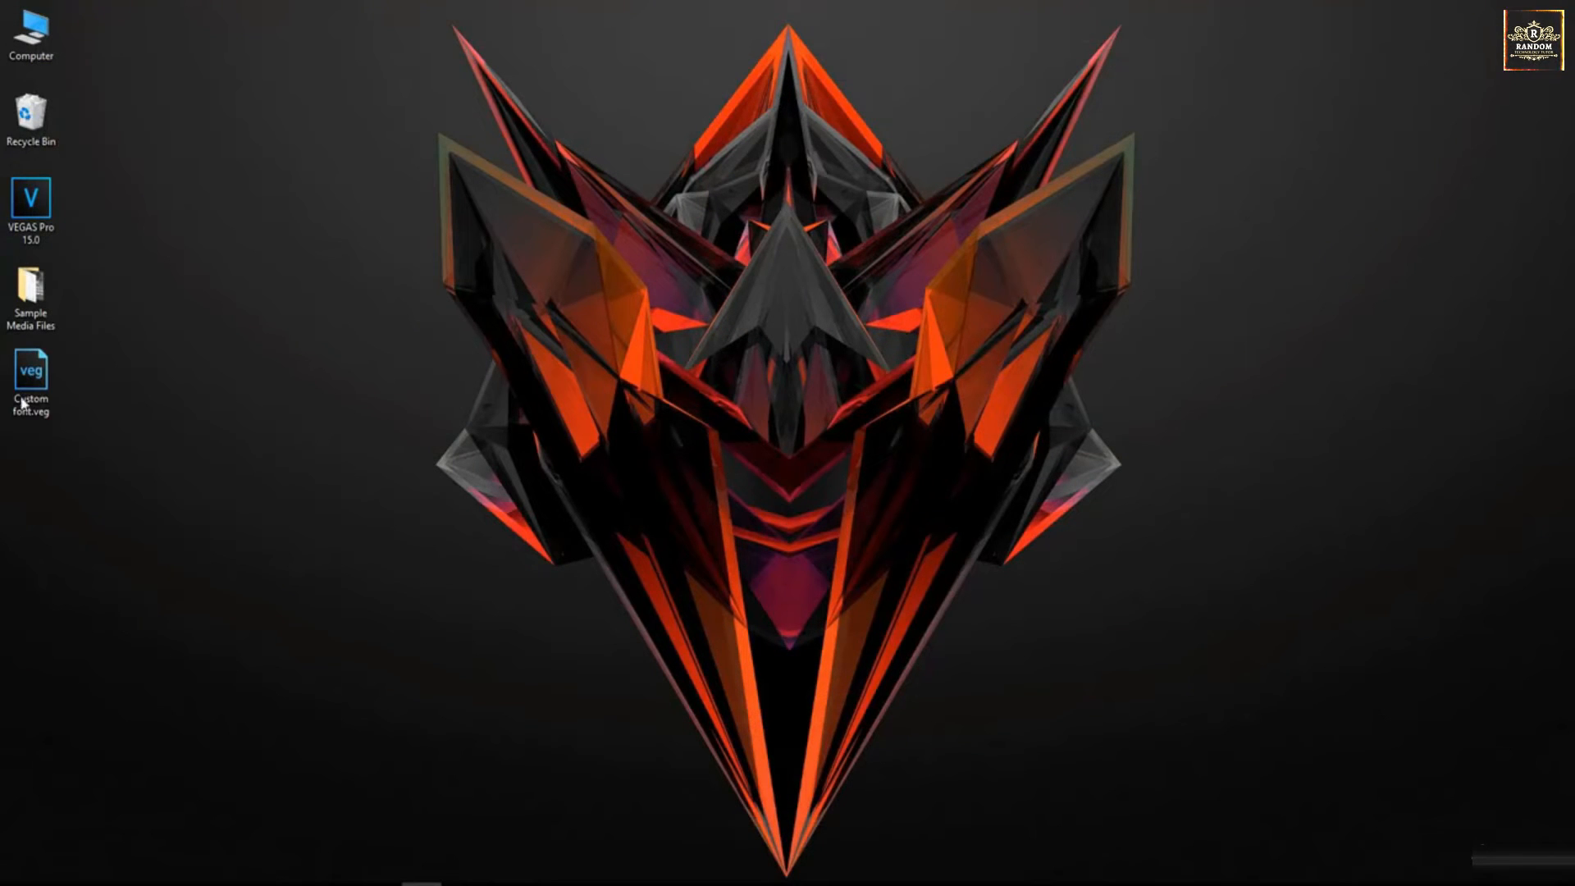
double_click(30, 385)
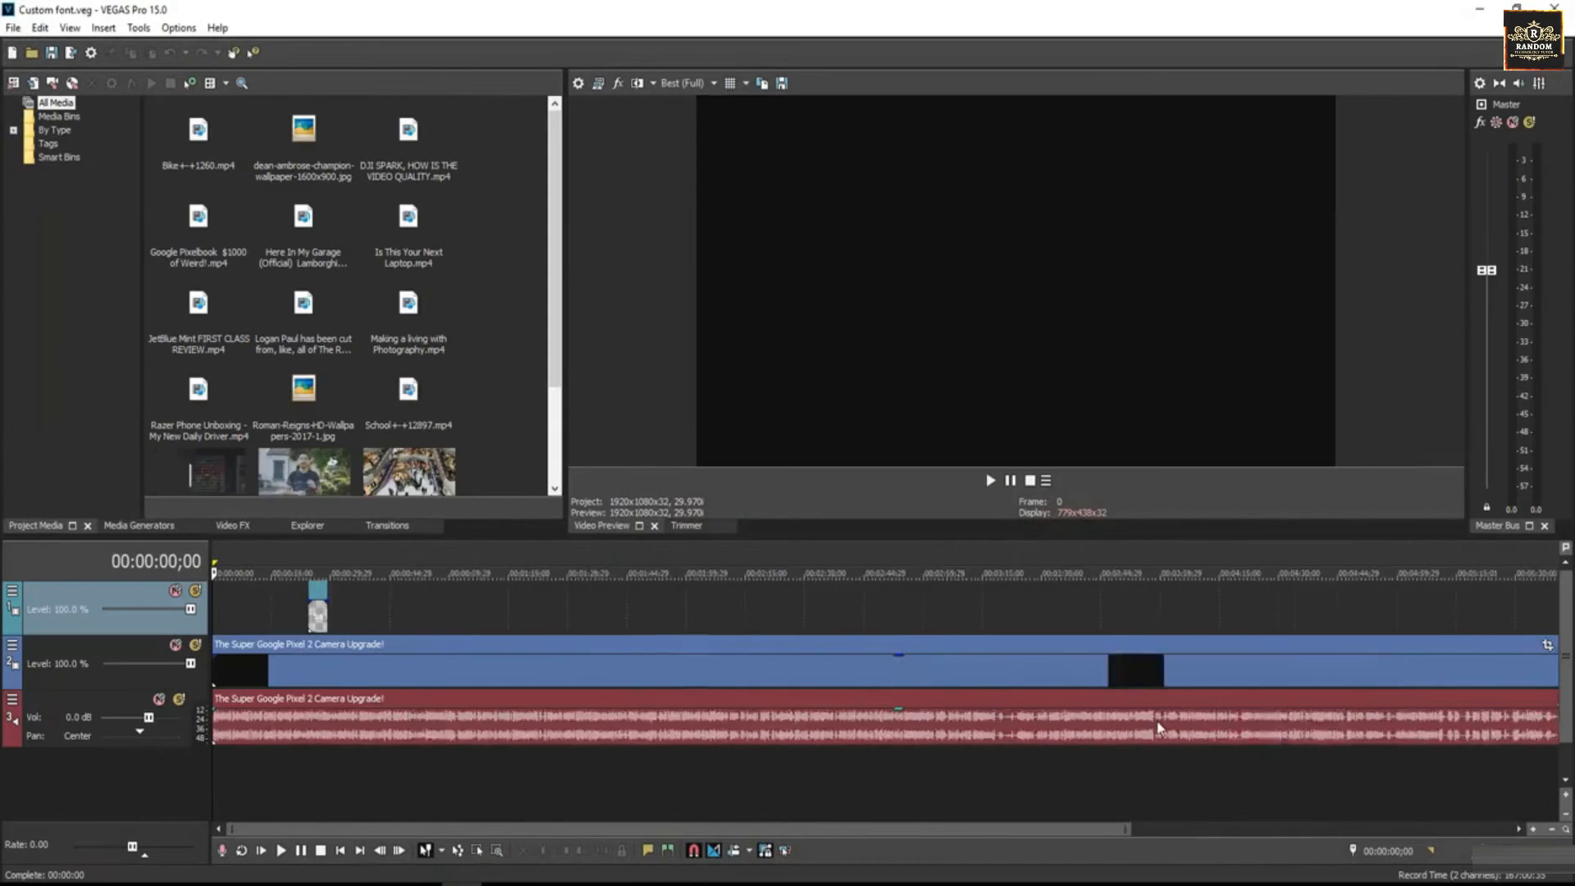
- Open the generated media settings of the Sample Text title event and set all its text to the Moon Flower font
left_click(1532, 829)
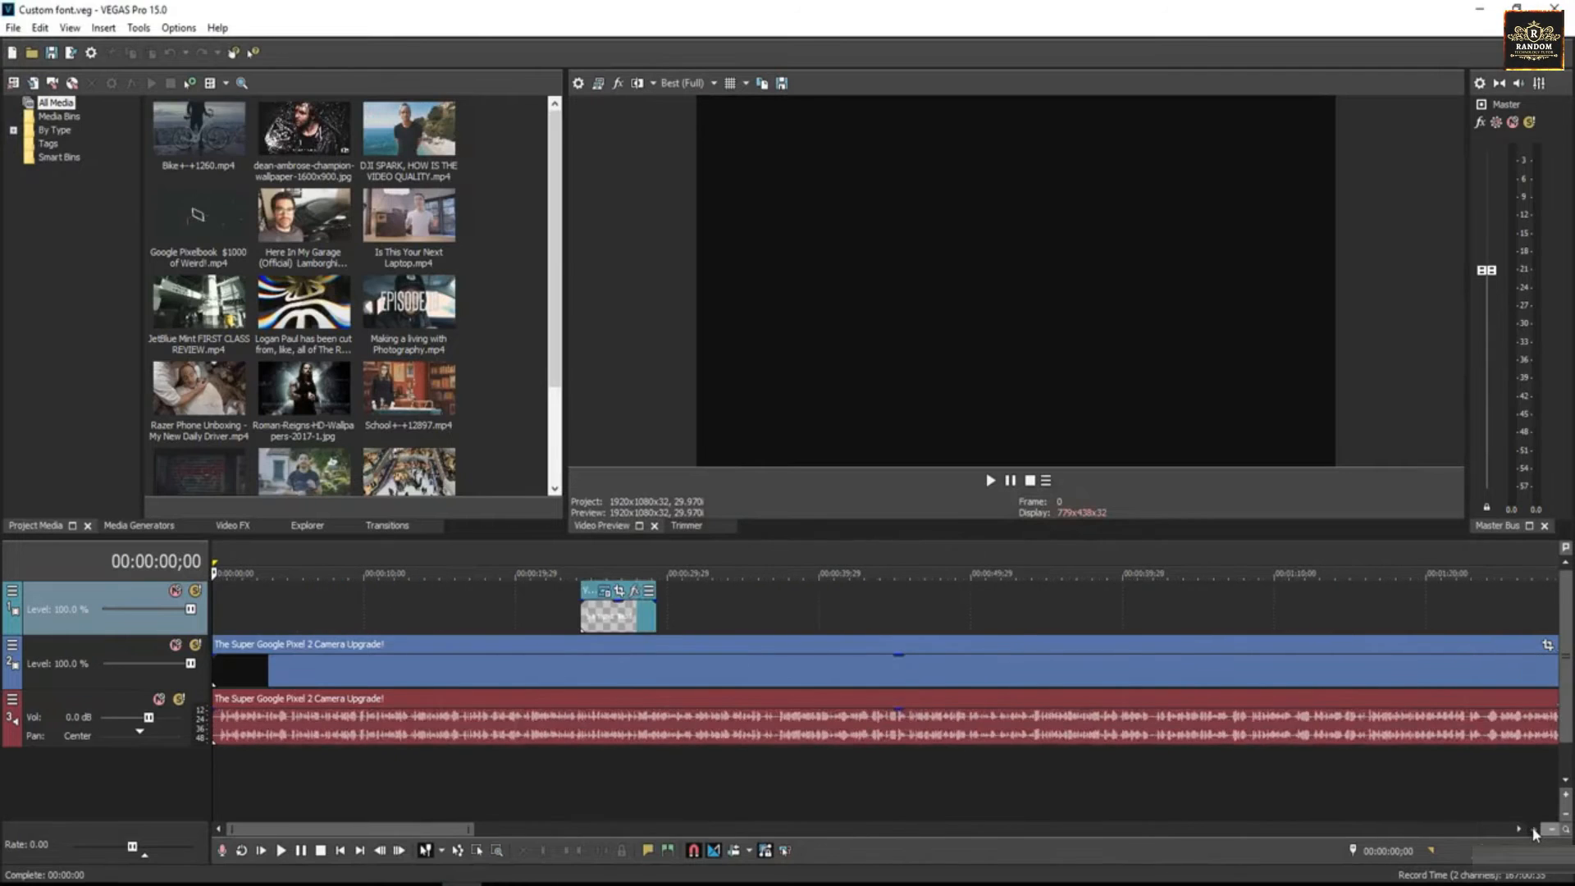
left_click(1532, 828)
left_click_drag(305, 831, 341, 831)
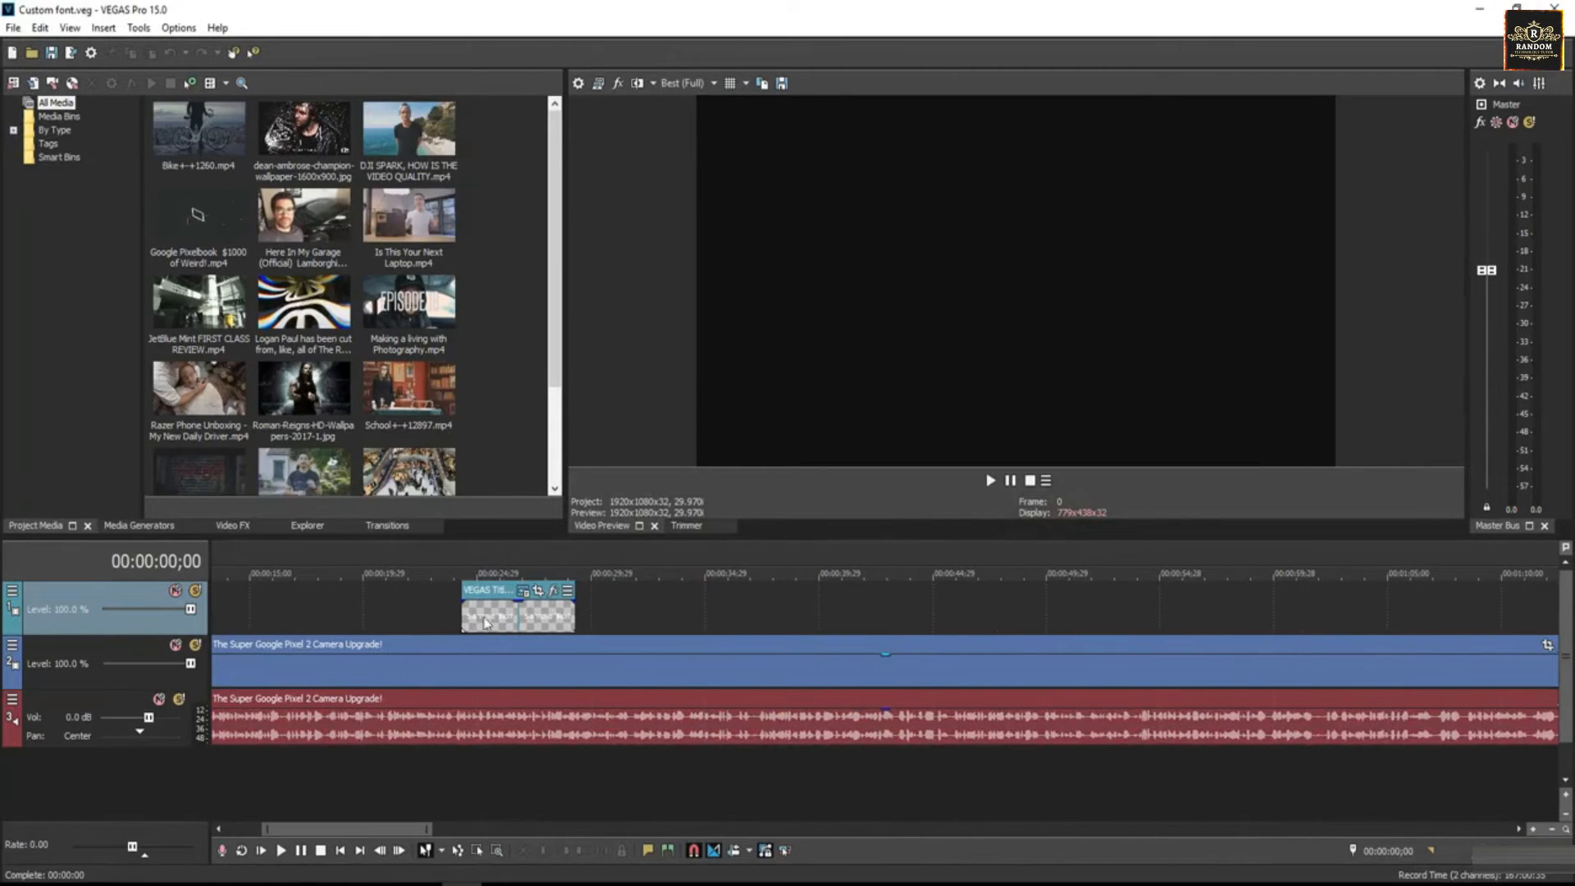
left_click(522, 591)
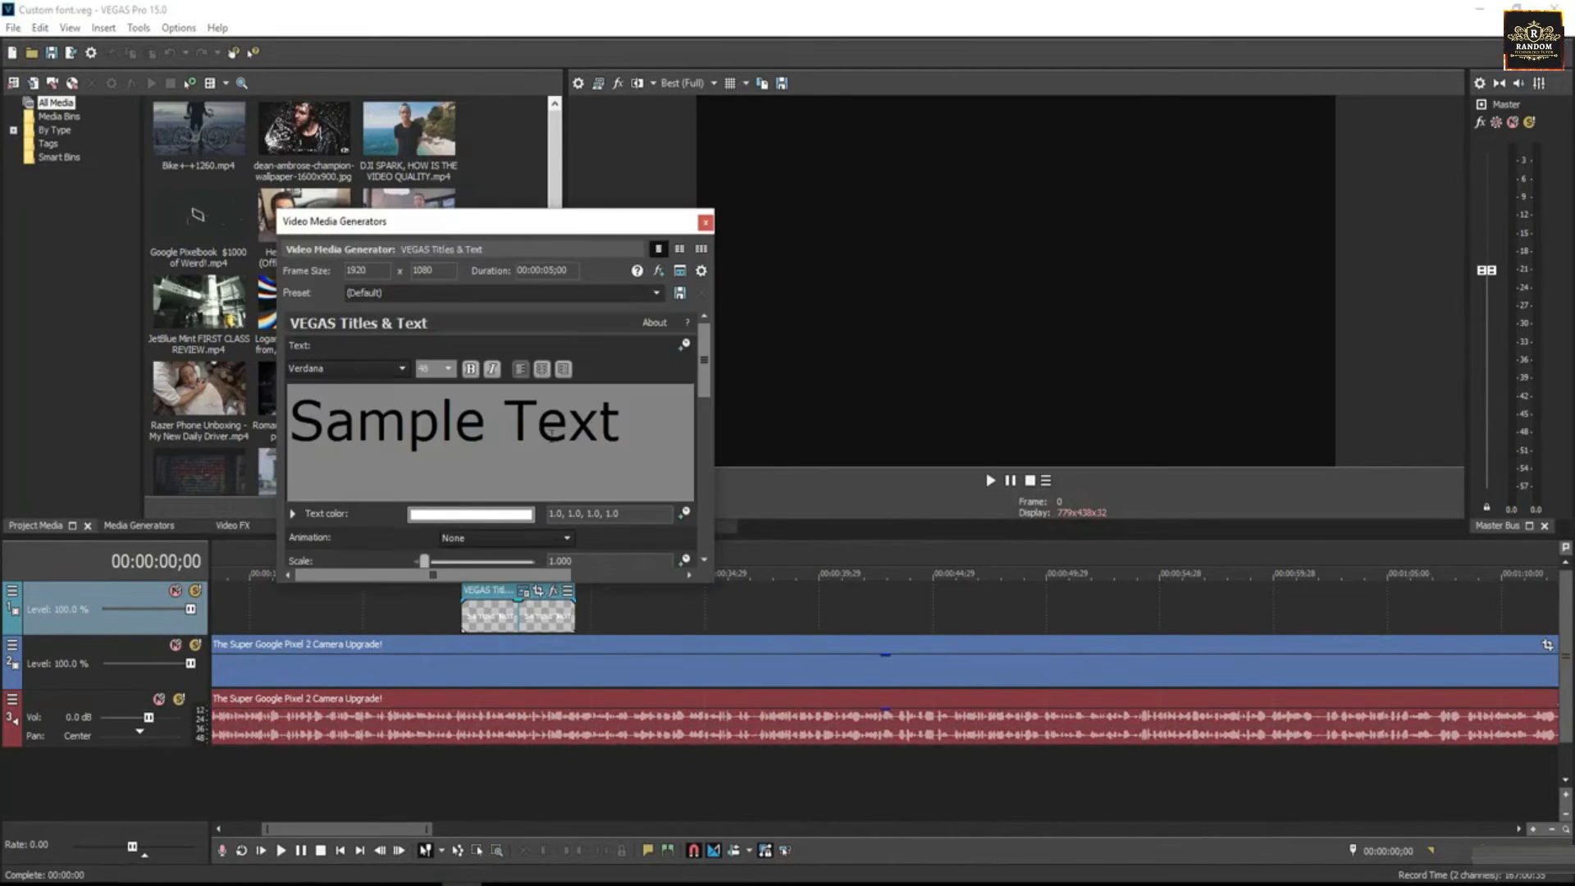
left_click(492, 623)
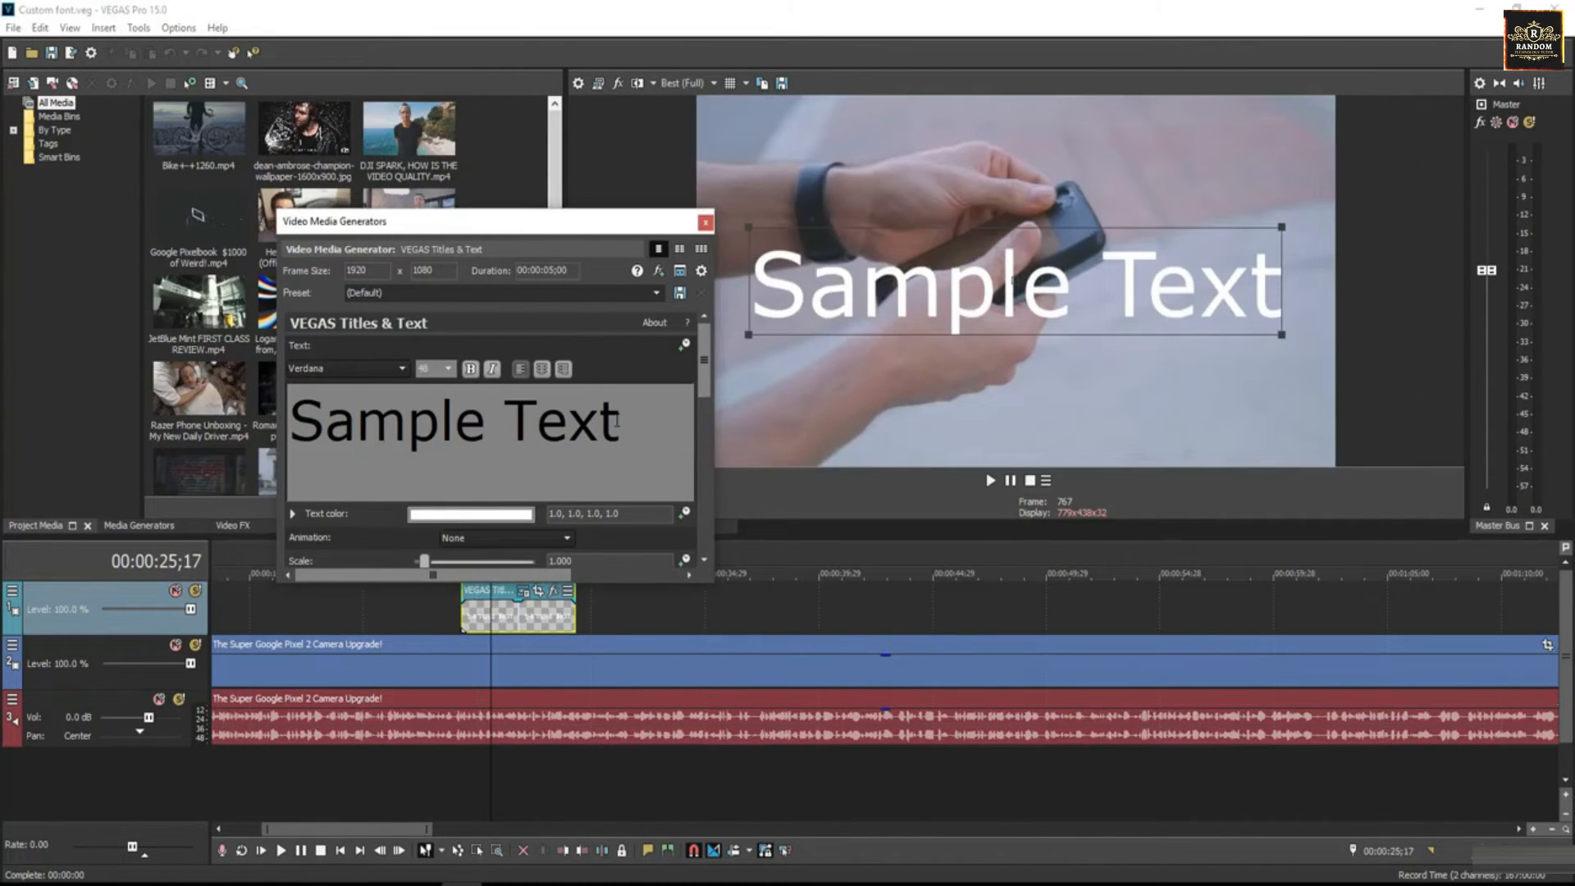
left_click_drag(621, 422, 289, 422)
left_click(401, 368)
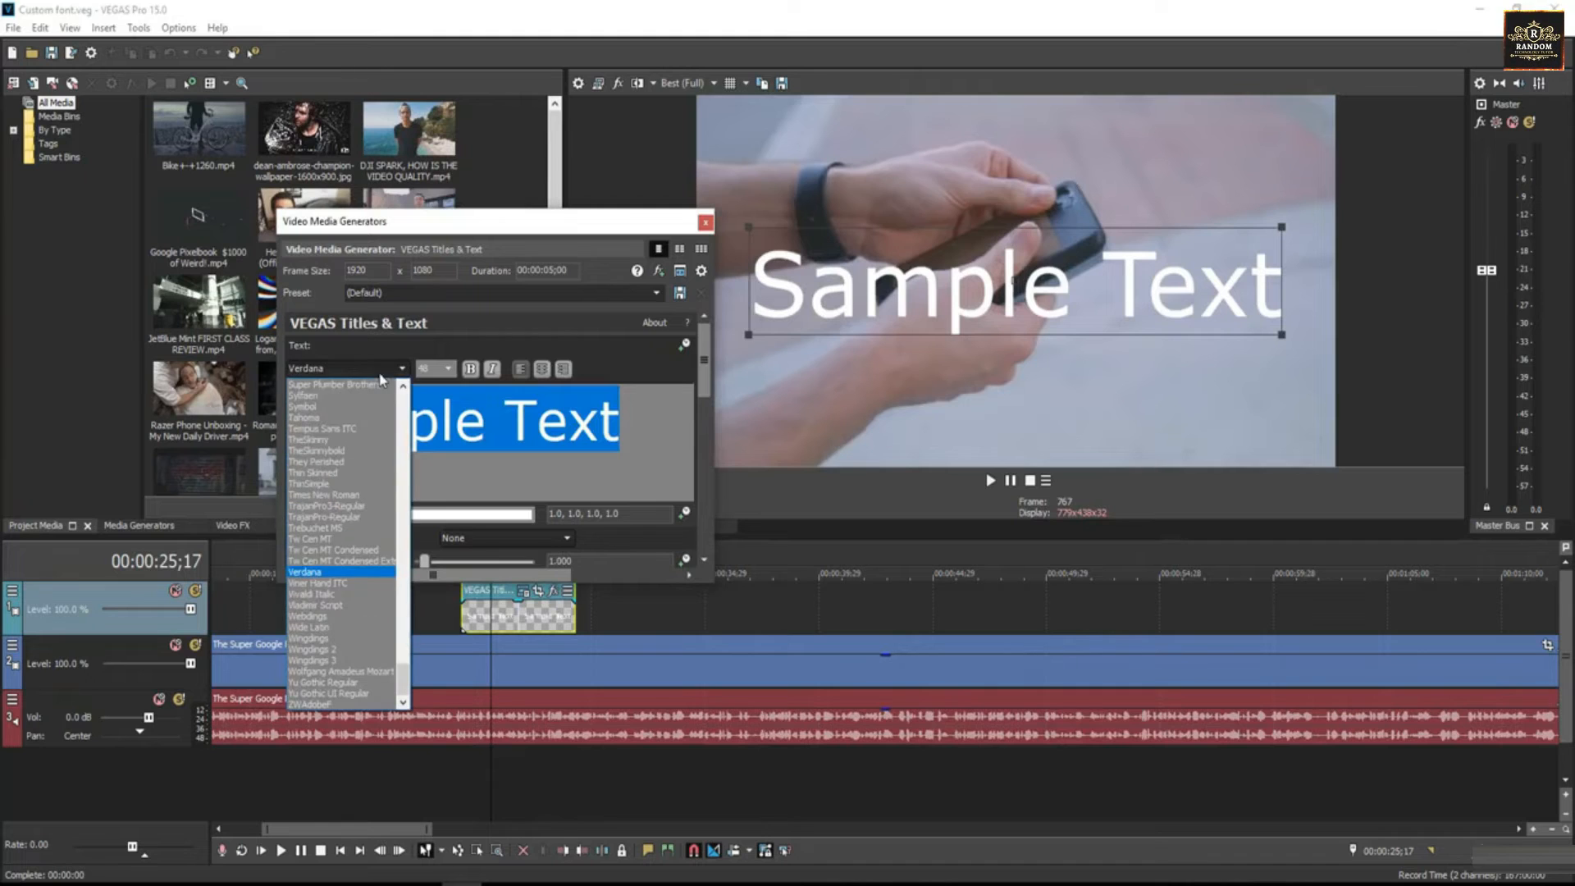
left_click_drag(406, 681, 387, 601)
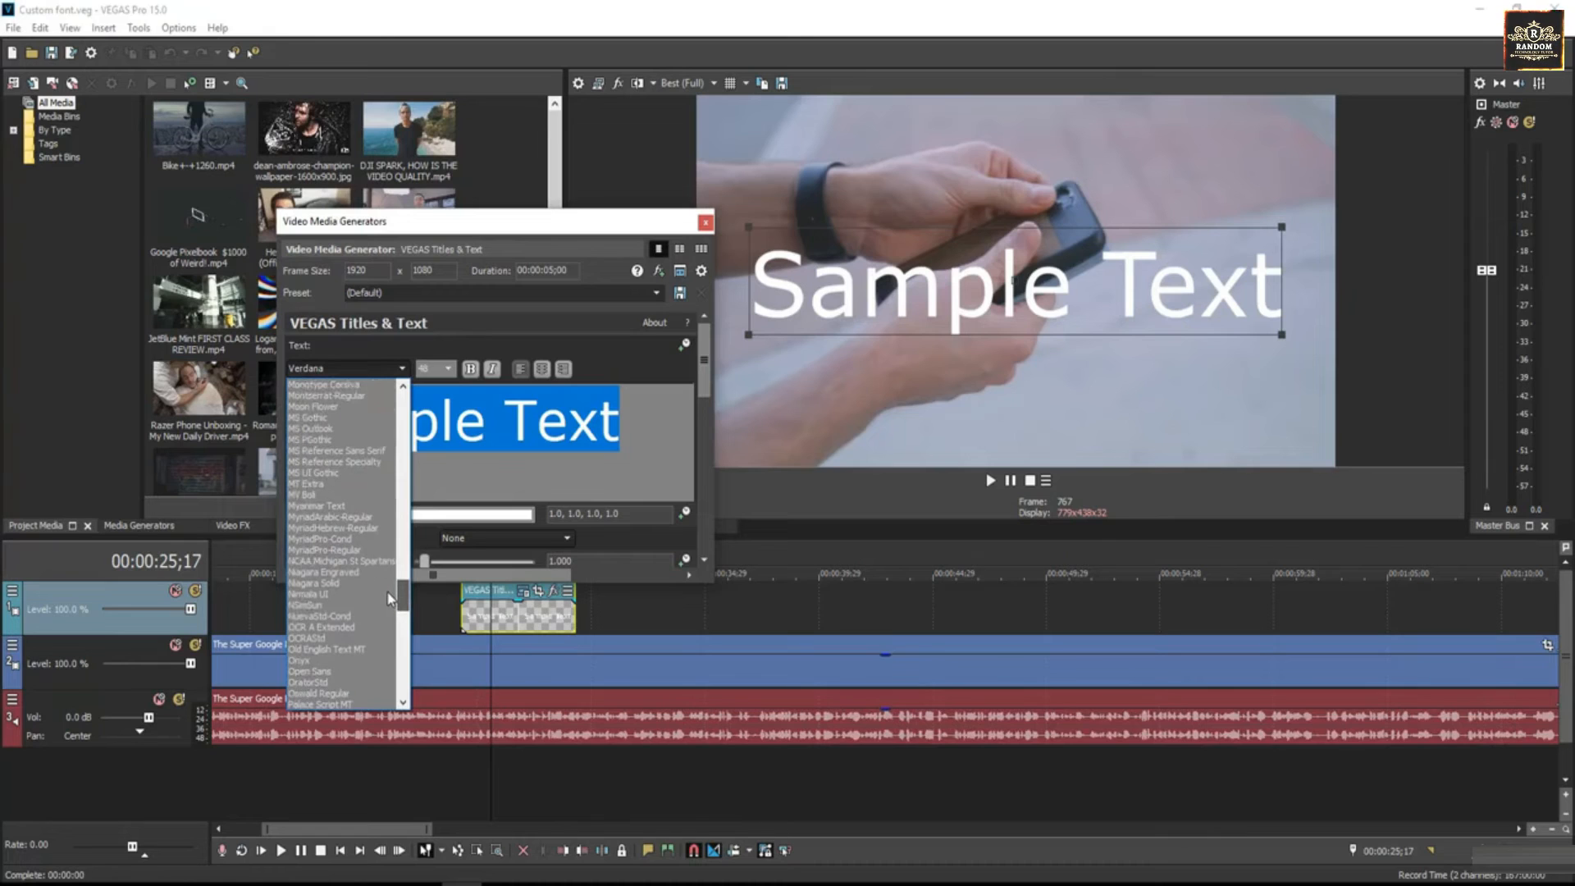
scroll(336, 468, "up", 3)
left_click(313, 418)
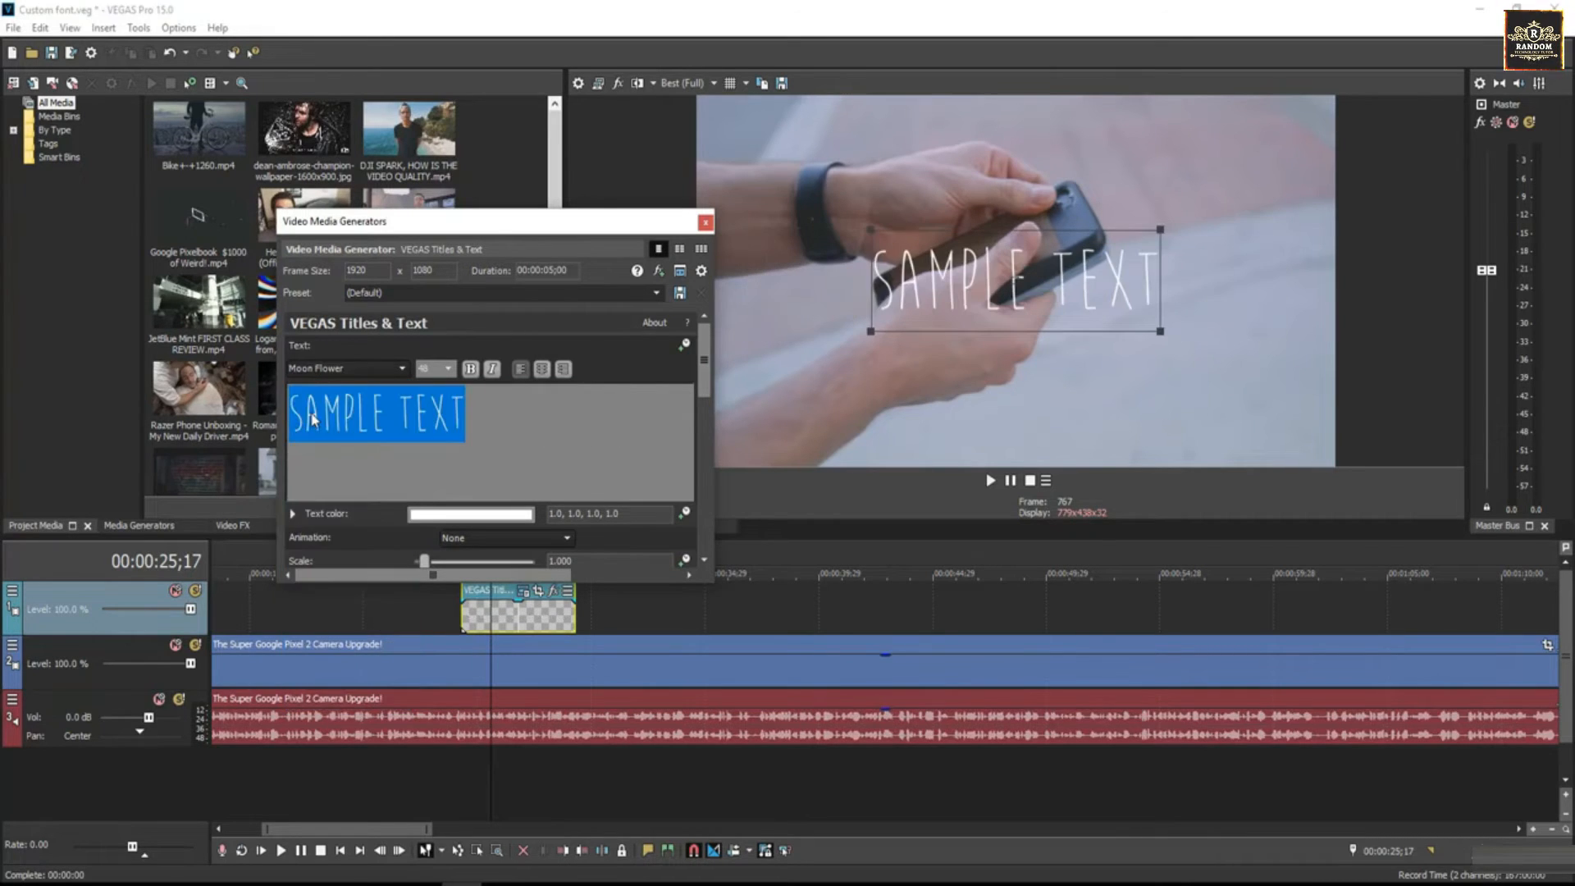
- Replace the title's sample wording with GOOGLE PIXEL
left_click(473, 430)
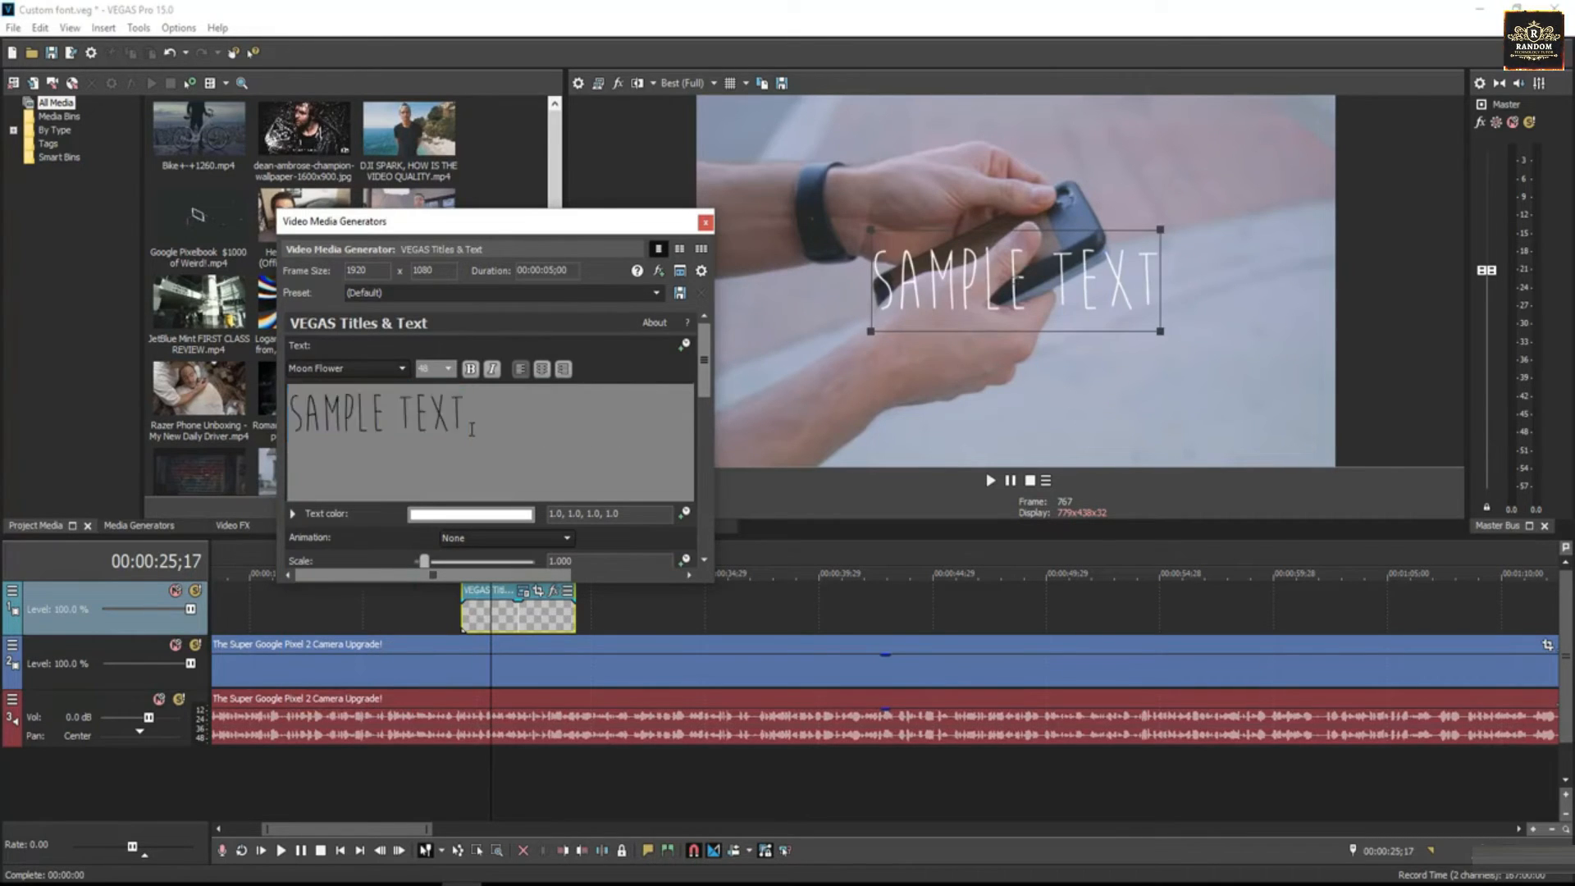
key("BackSpace")
key("BackSpace")
key("BackSpace")
key("BackSpace")
key("BackSpace")
key("BackSpace")
key("BackSpace")
key("BackSpace")
key("BackSpace")
key("BackSpace")
key("BackSpace")
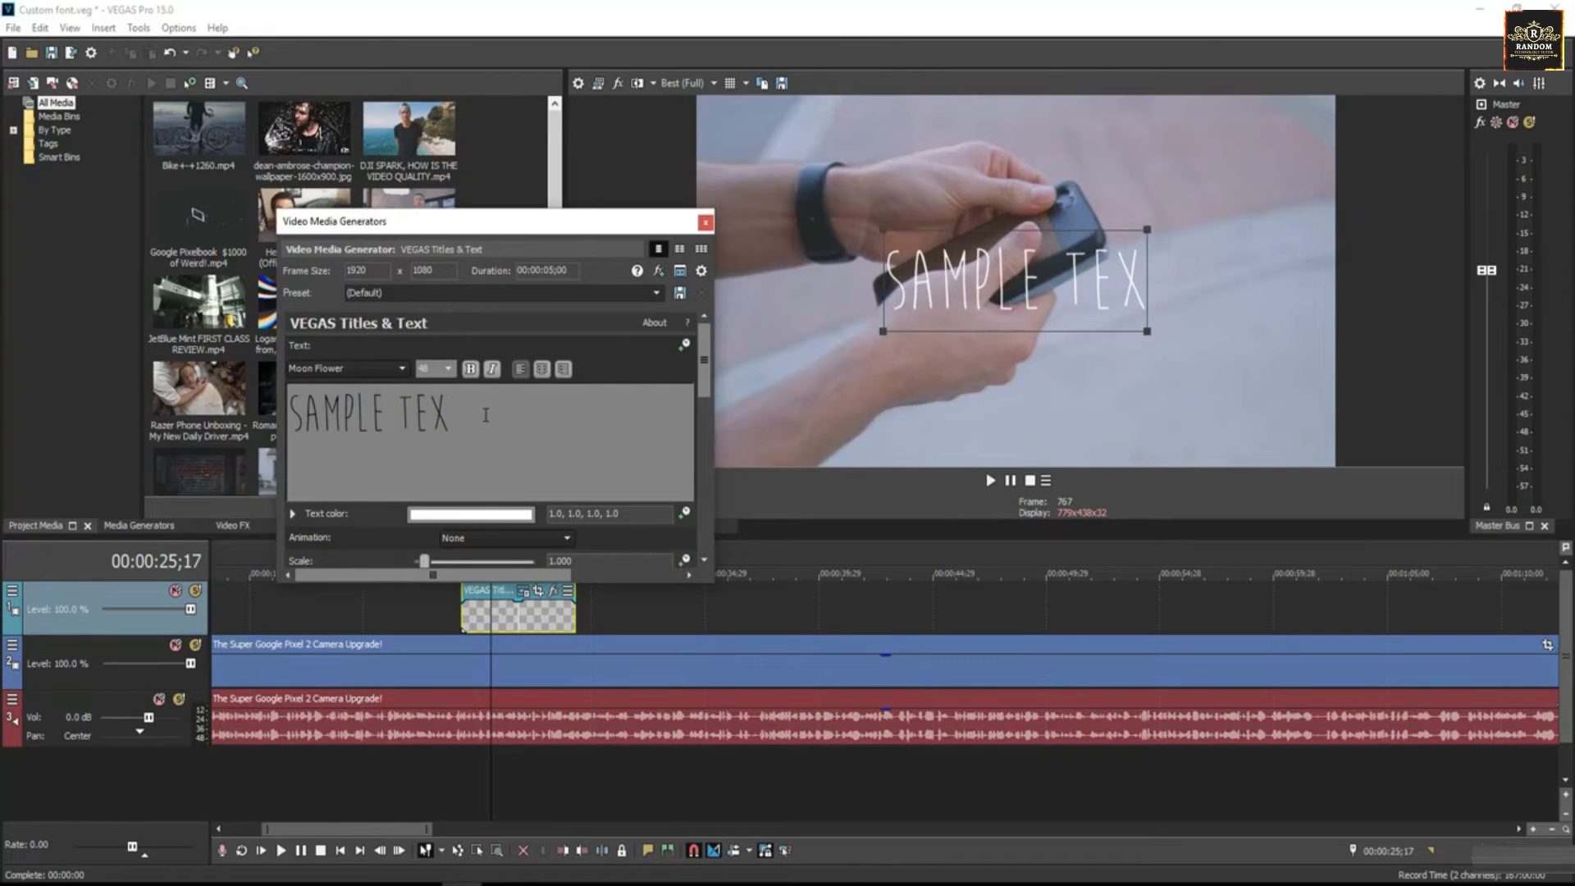
type("GOOG")
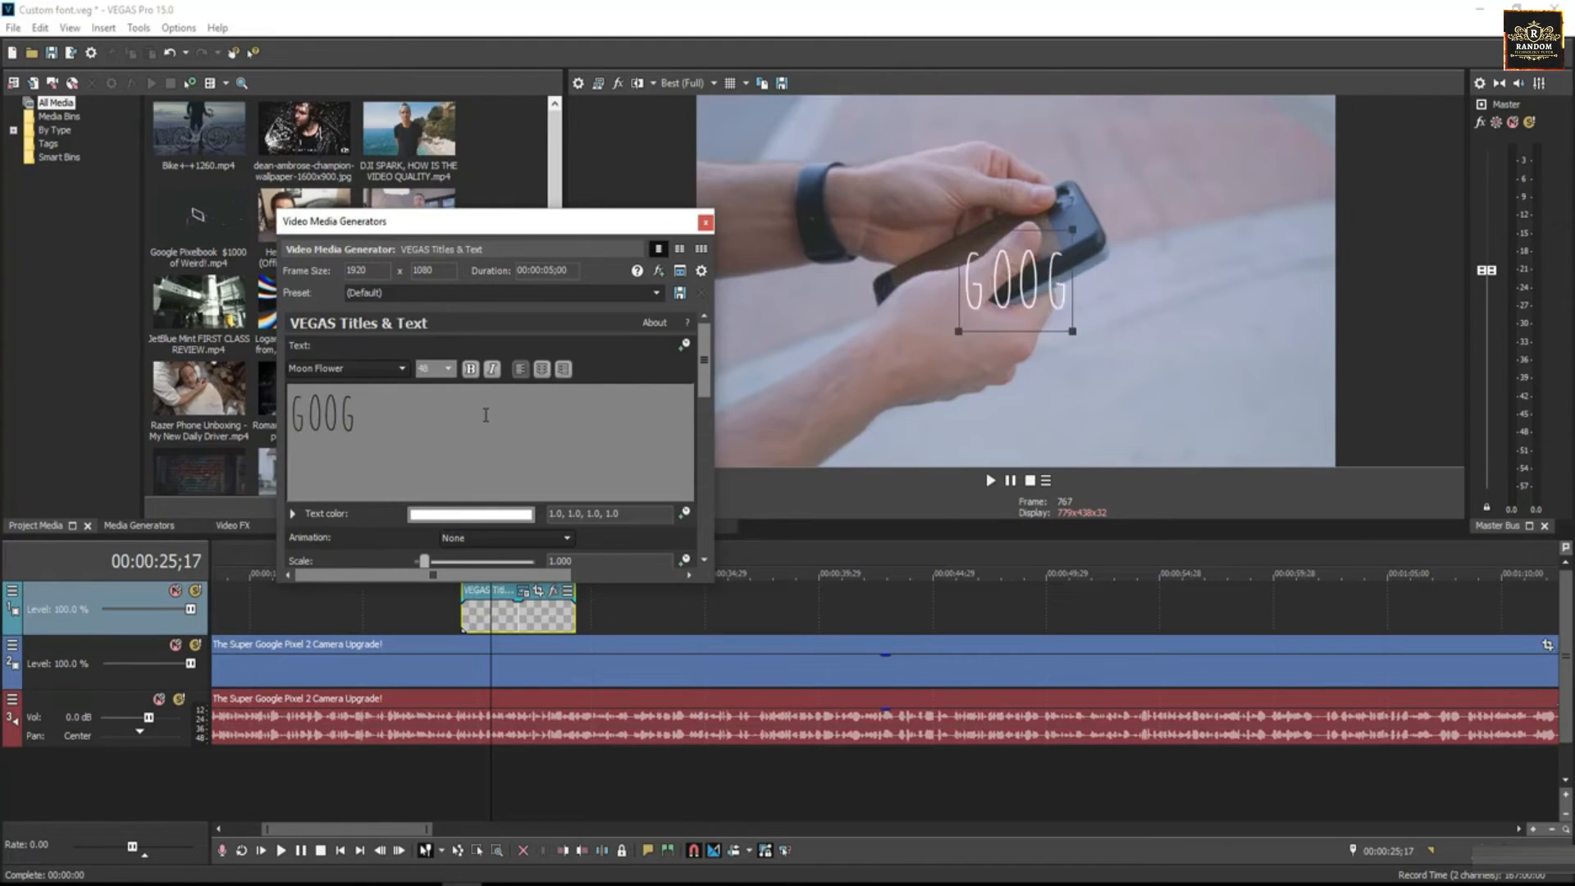
type("LE PIXEL")
- Scale the title to about 0.639, place it in the video frame's lower-right corner at about 0.82, 0.09, and close its settings
left_click_drag(703, 377, 707, 480)
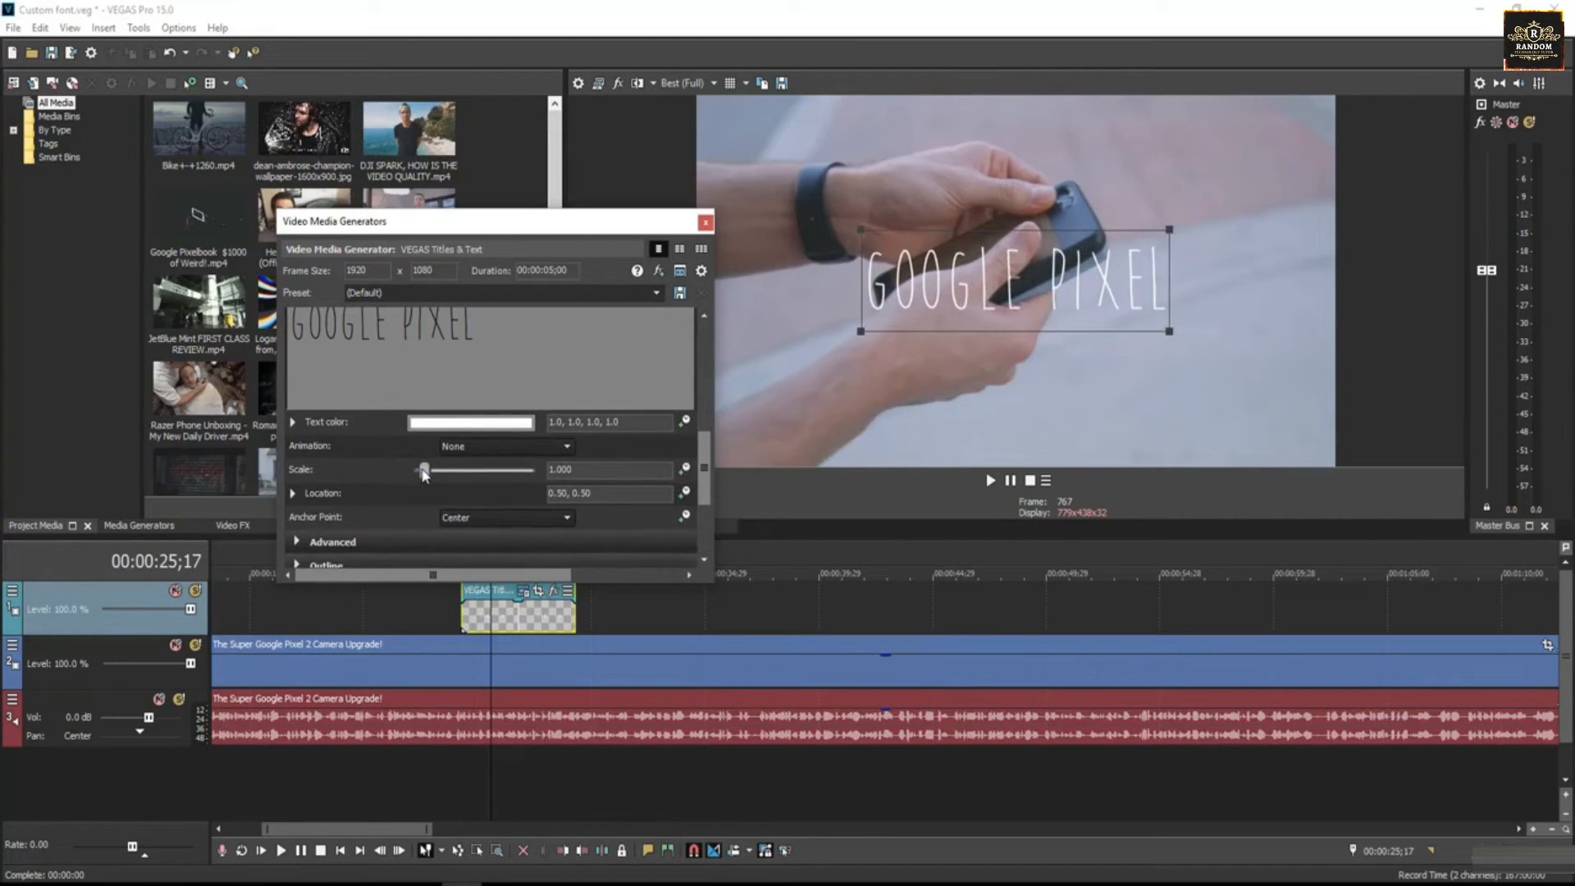
left_click_drag(423, 474, 419, 476)
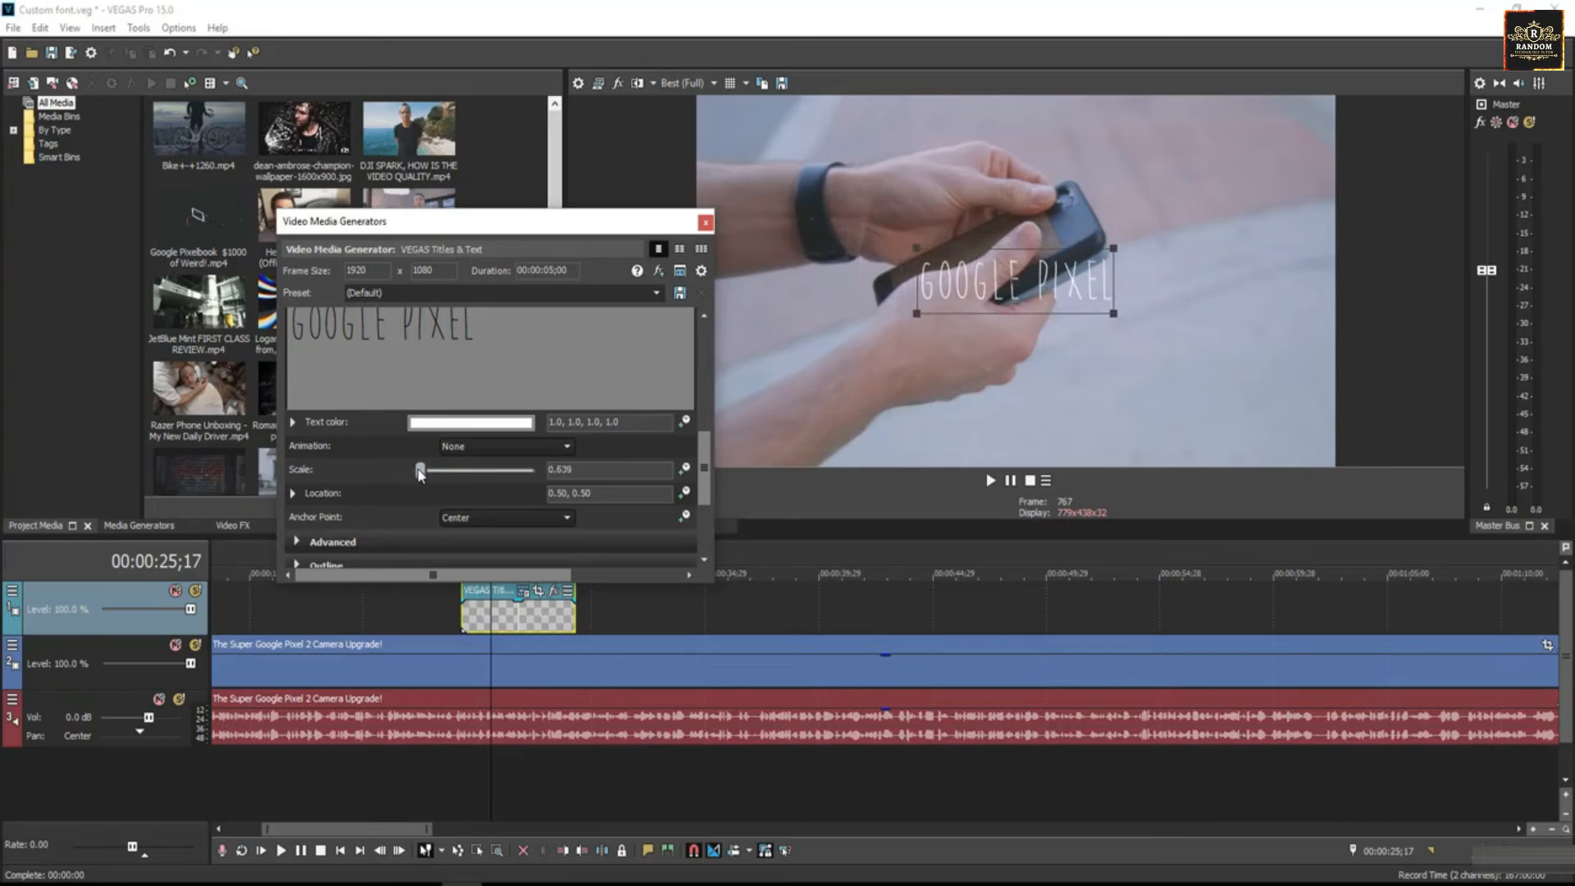
left_click_drag(976, 284, 1183, 436)
left_click(706, 221)
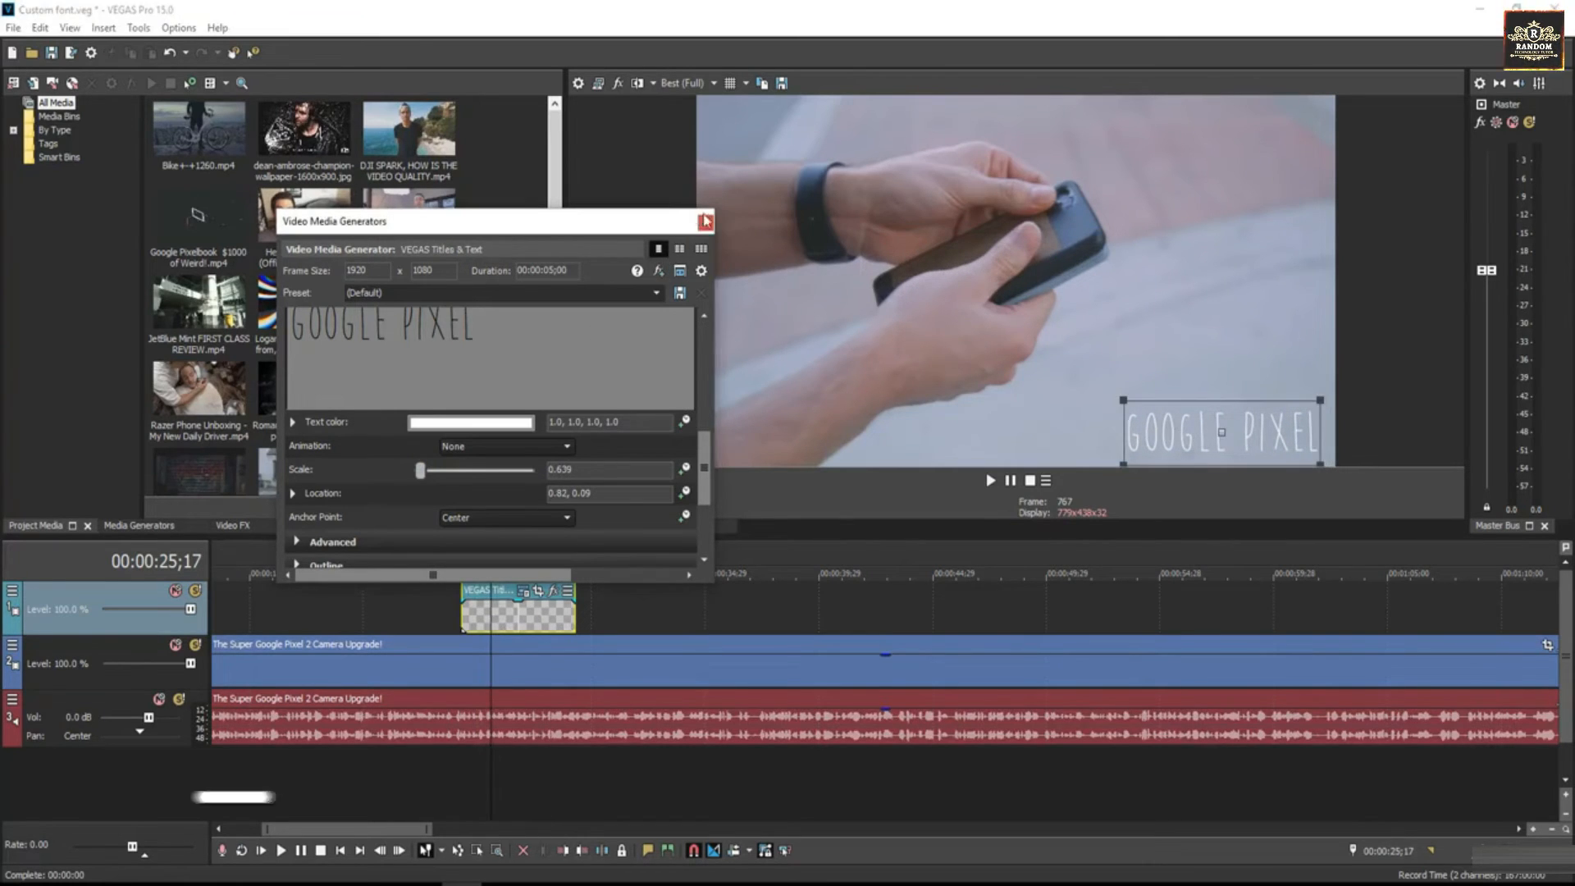
left_click(706, 221)
- Extend the end of the title event by about 5 seconds and preview the video with the title from just before it
left_click_drag(575, 613, 682, 615)
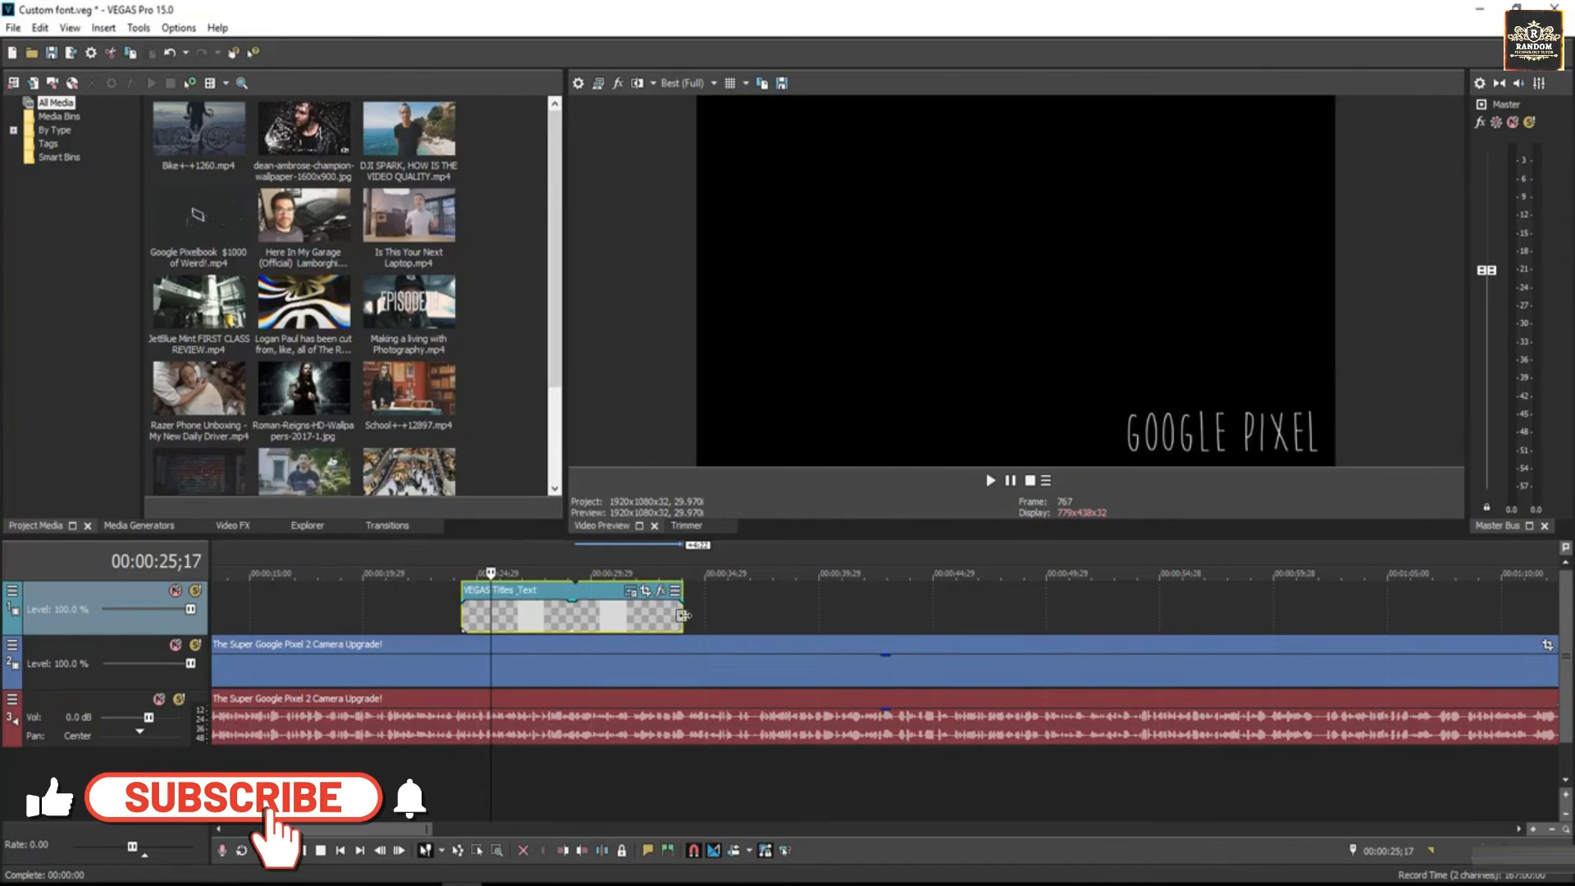
left_click(453, 597)
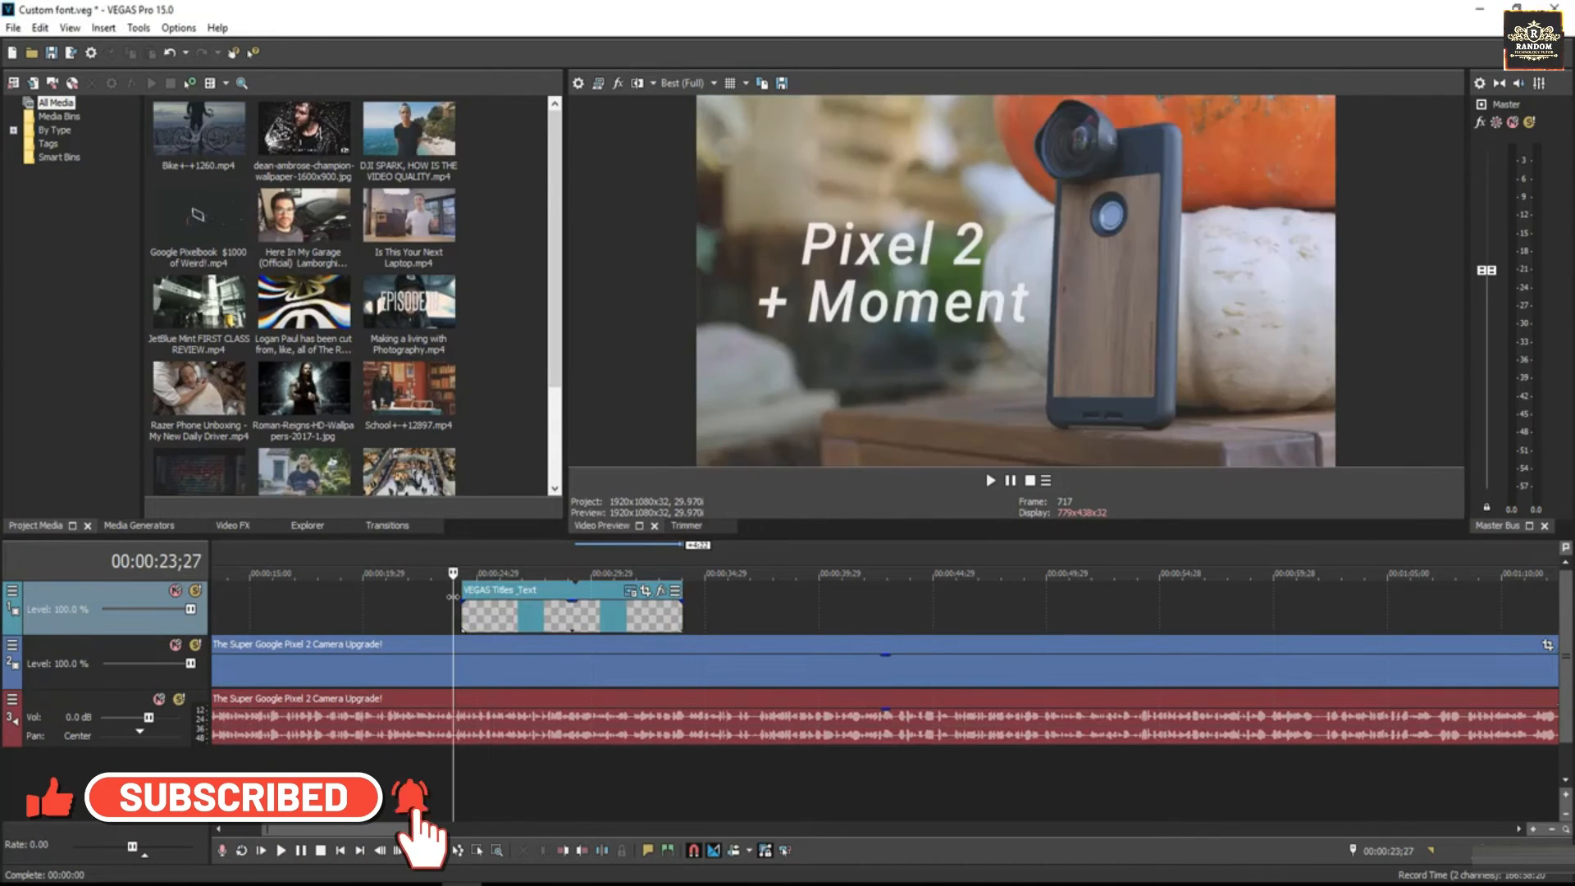
key("space")
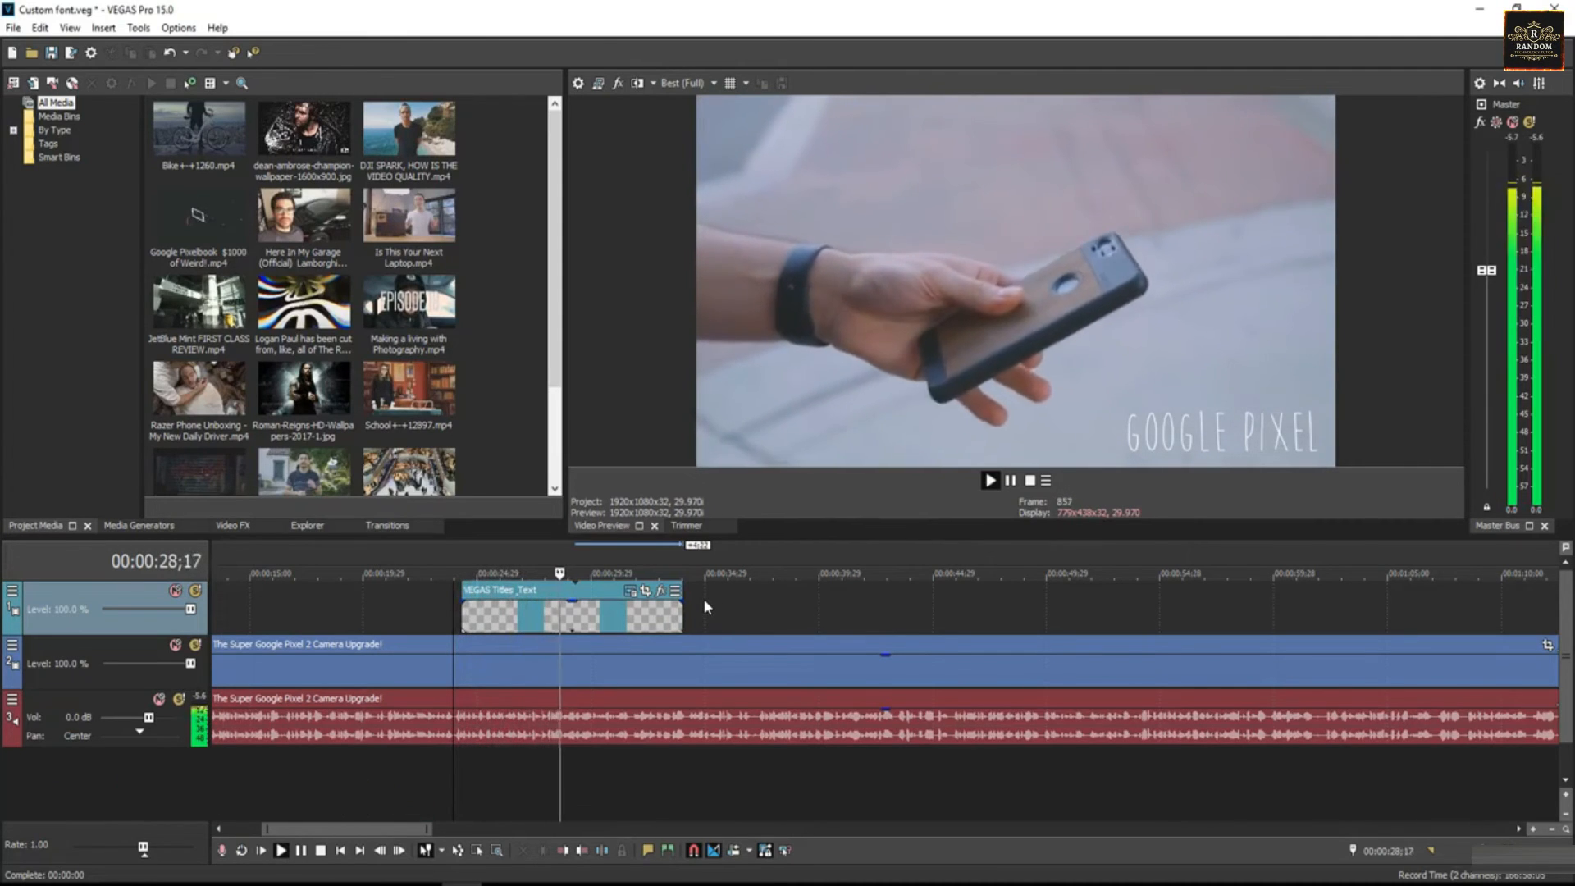
left_click(657, 616)
key("space")
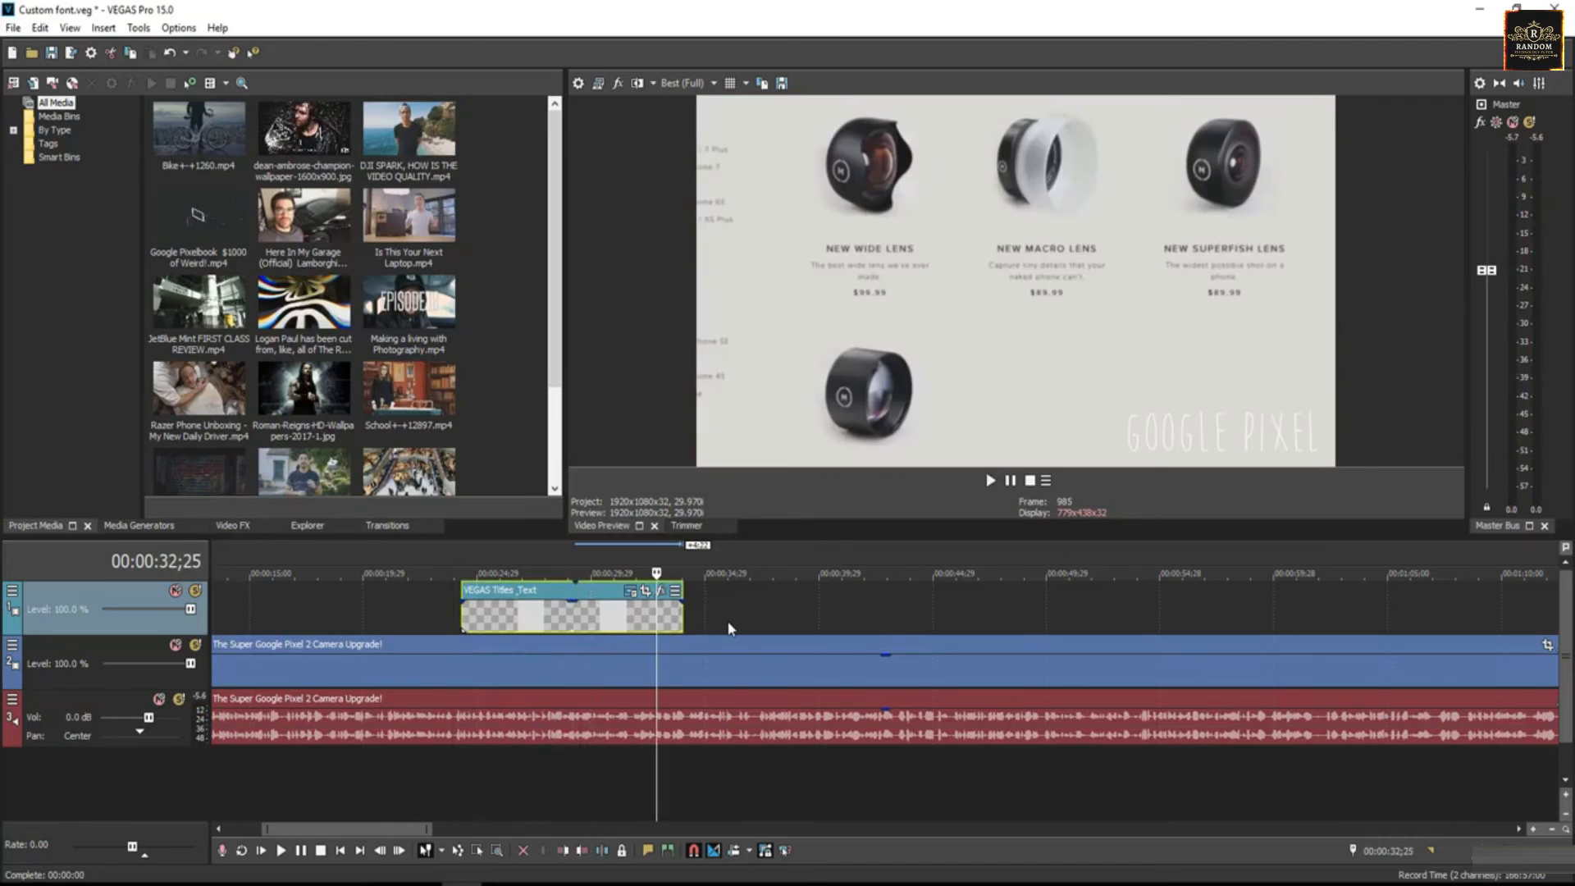
left_click(530, 617)
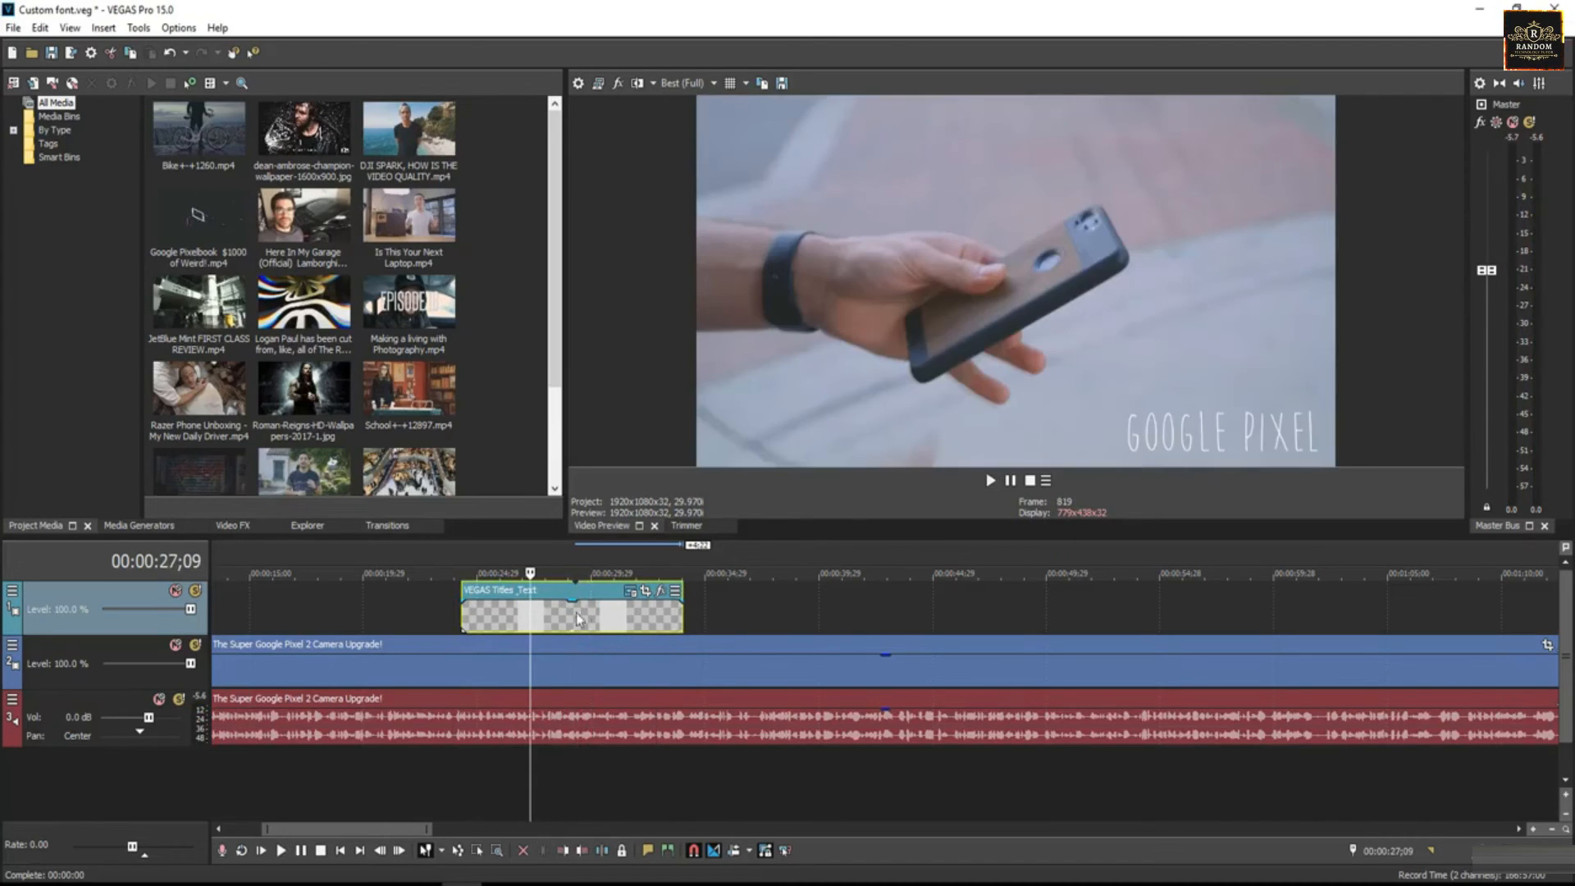